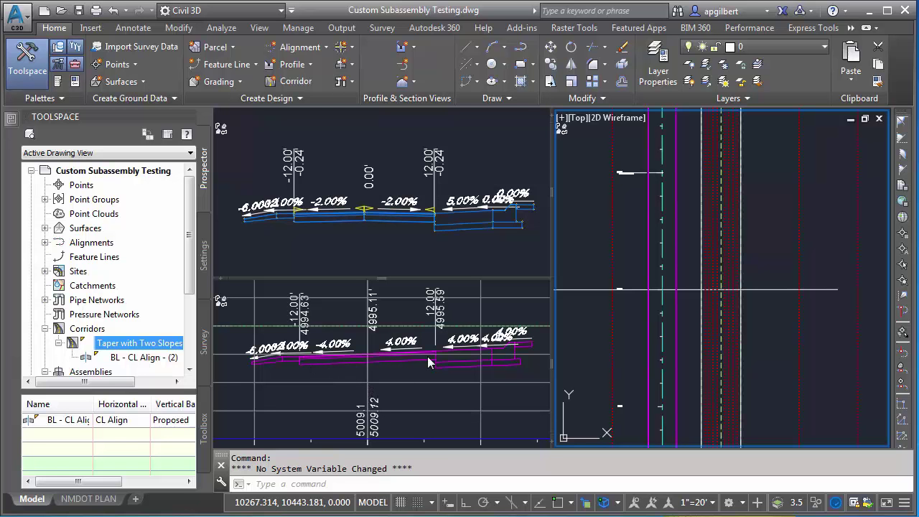
# Create a 20' right offset alignment from CL Align, named Right Offset.
pyautogui.click(394, 230)
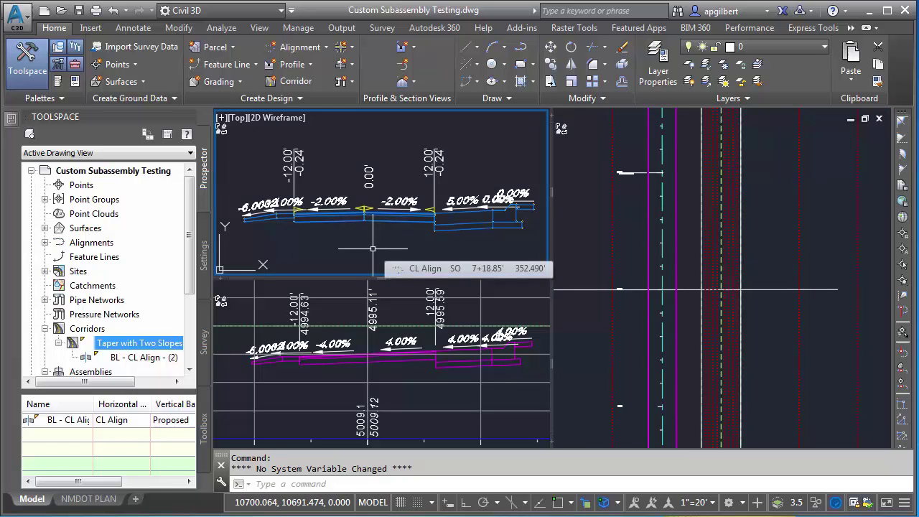
pyautogui.click(595, 328)
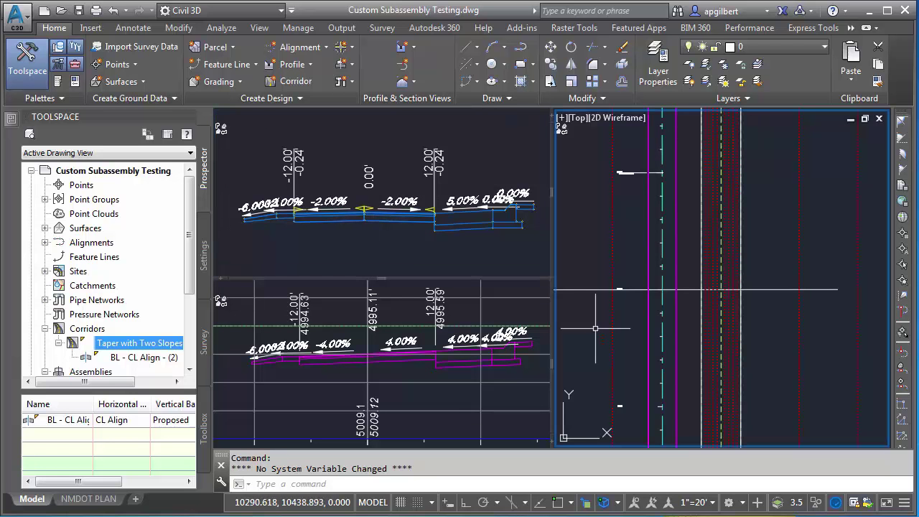
pyautogui.click(664, 324)
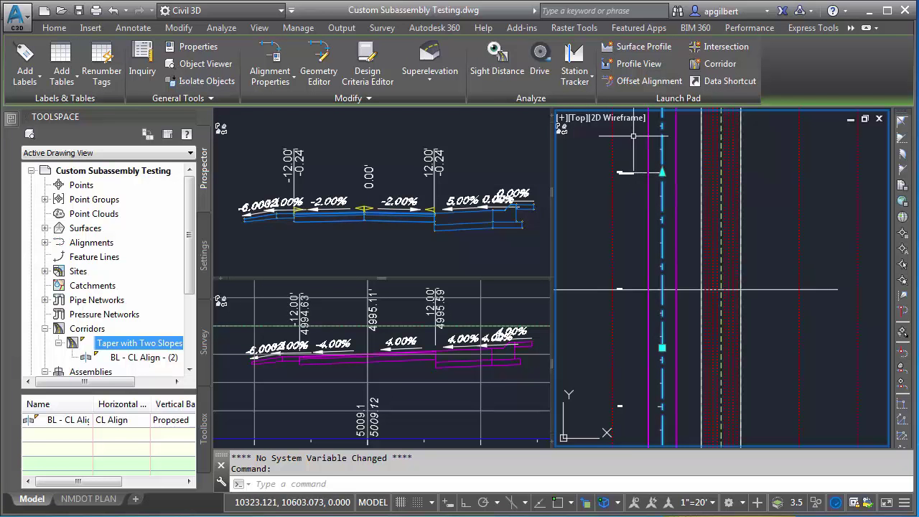
pyautogui.click(624, 83)
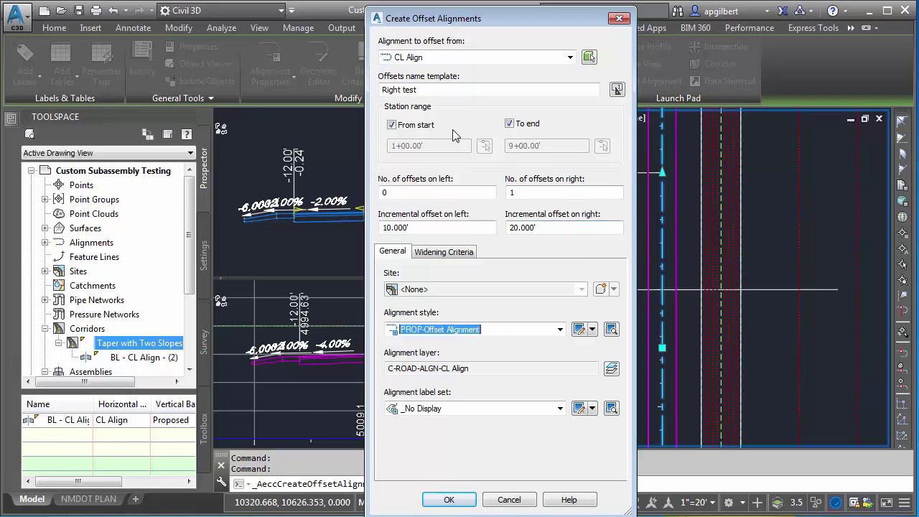
pyautogui.click(417, 90)
pyautogui.press('BackSpace')
pyautogui.press('BackSpace')
pyautogui.press('BackSpace')
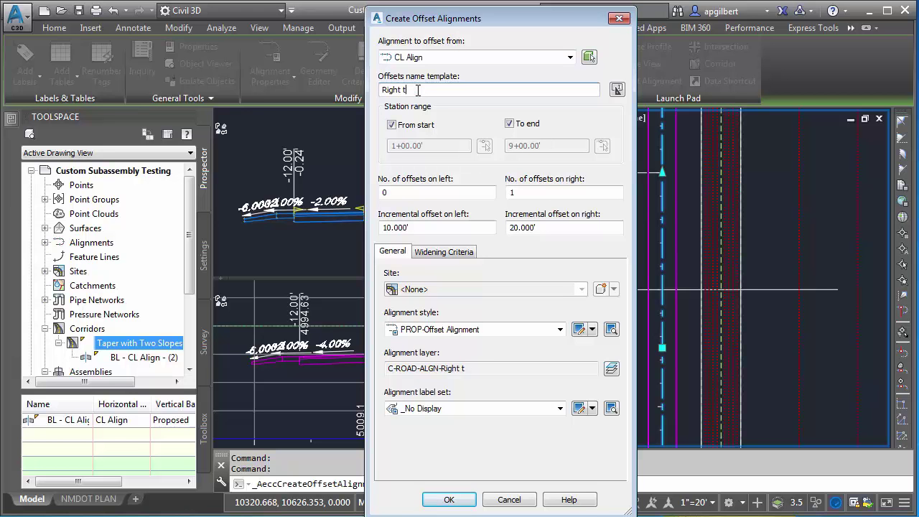
pyautogui.write('Offset')
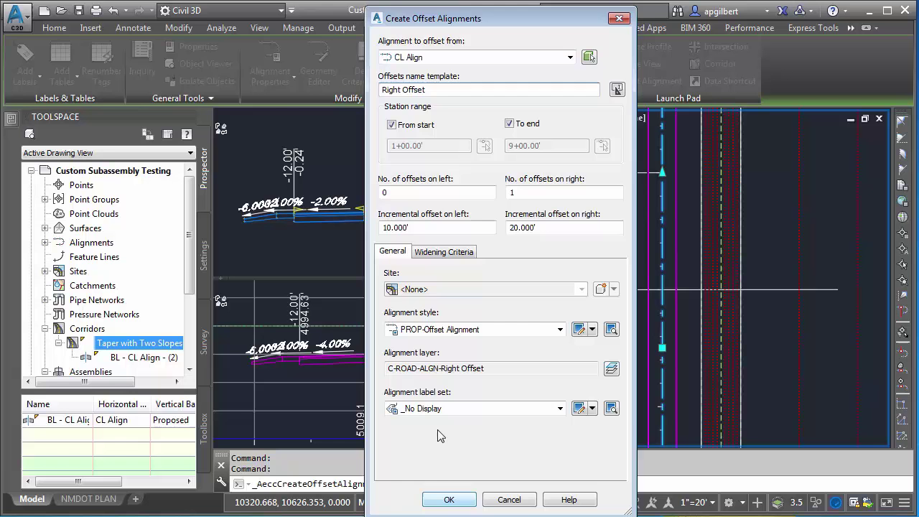
pyautogui.click(448, 500)
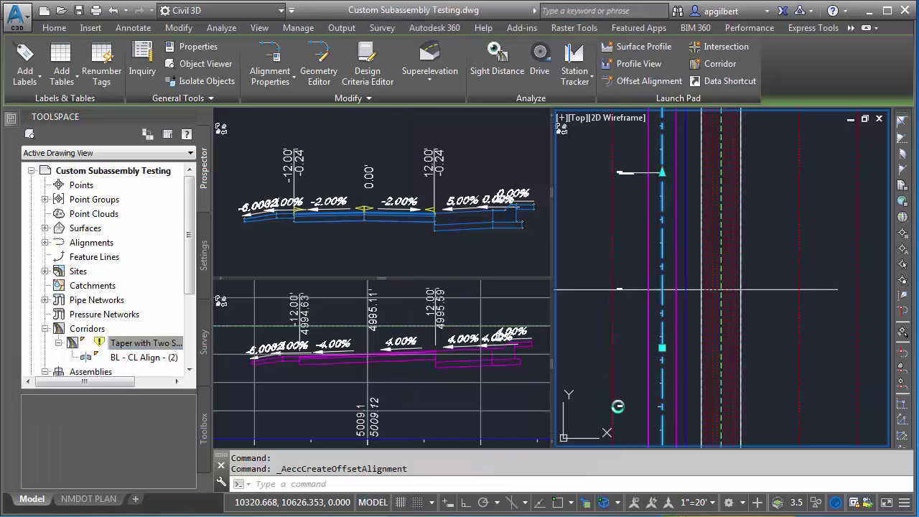
# Set Right Offset as the Taper with Two Slopes corridor's Right Width Target, then rebuild the corridor.
pyautogui.moveTo(686, 327)
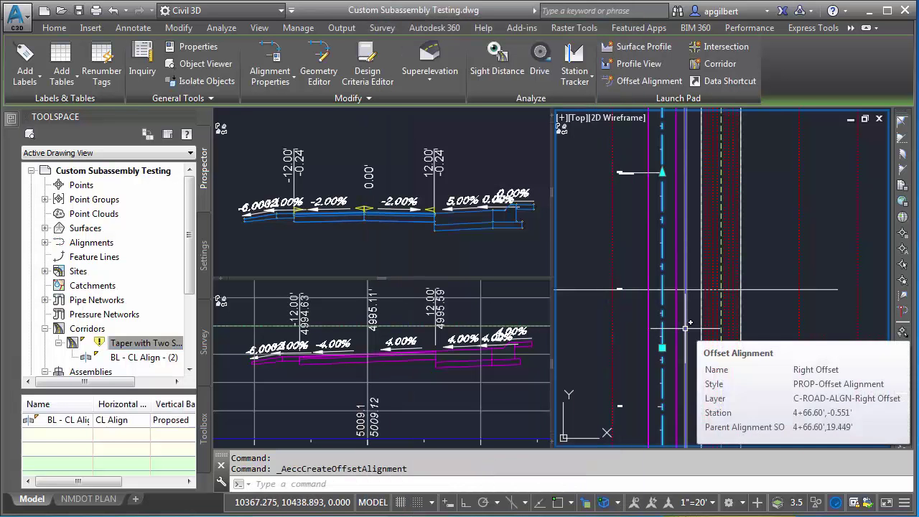
pyautogui.rightClick(145, 346)
pyautogui.click(183, 352)
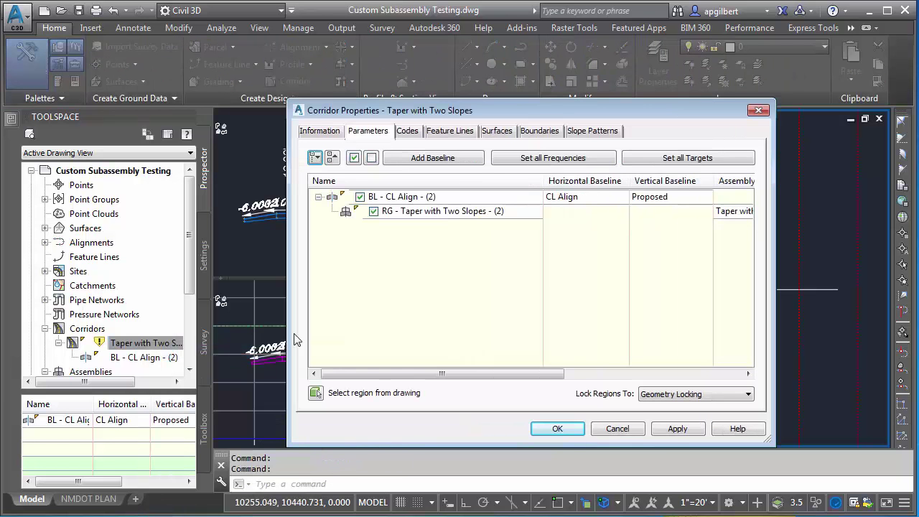
pyautogui.click(646, 152)
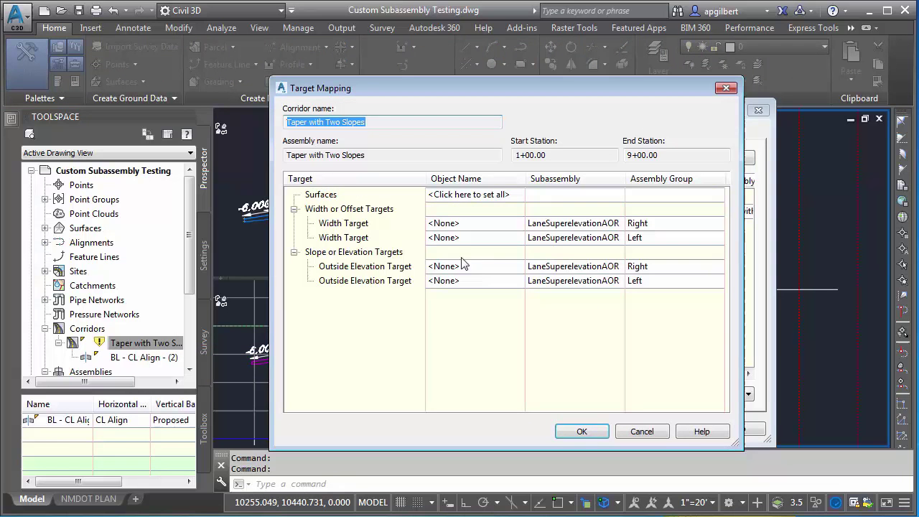
pyautogui.click(650, 224)
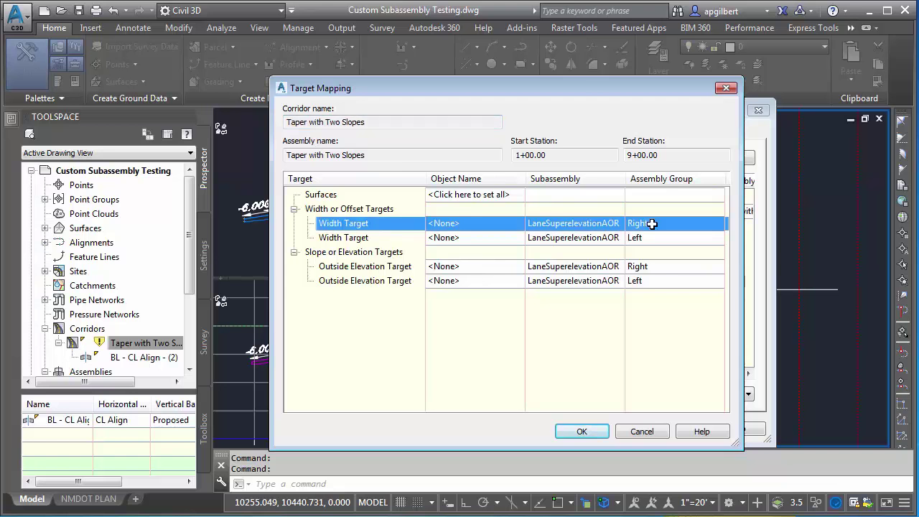
pyautogui.click(458, 226)
pyautogui.click(424, 222)
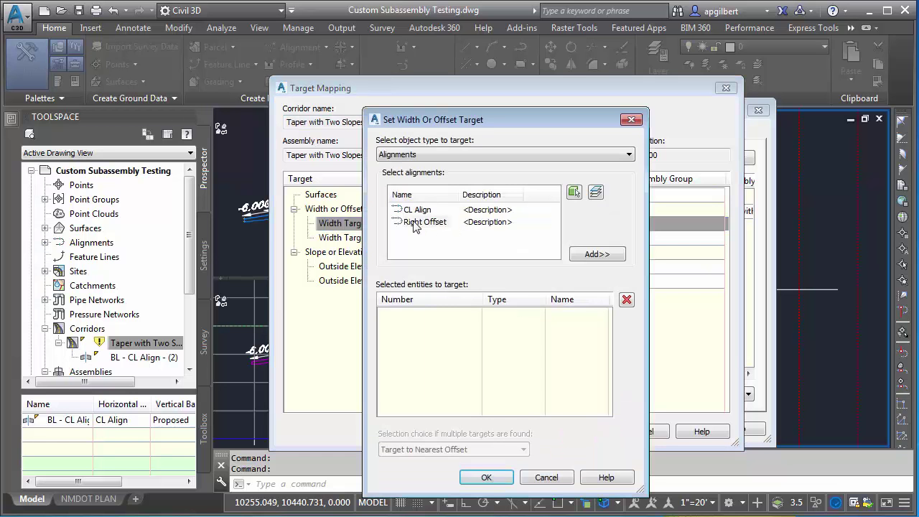
pyautogui.click(591, 256)
pyautogui.click(482, 480)
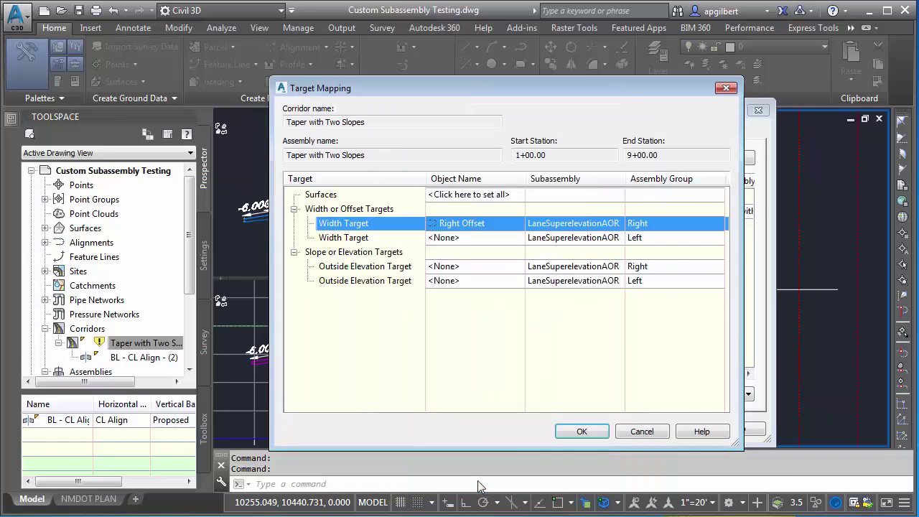
pyautogui.click(562, 431)
pyautogui.click(555, 430)
pyautogui.click(583, 356)
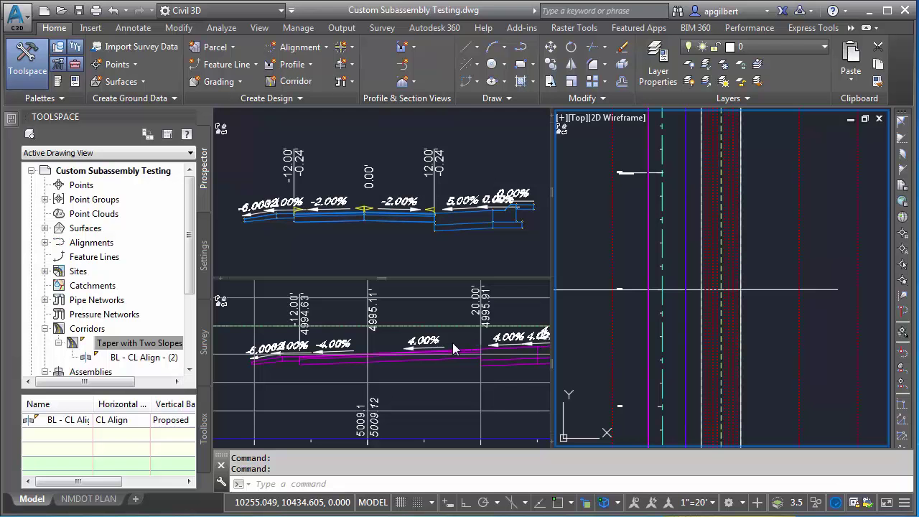
pyautogui.click(431, 359)
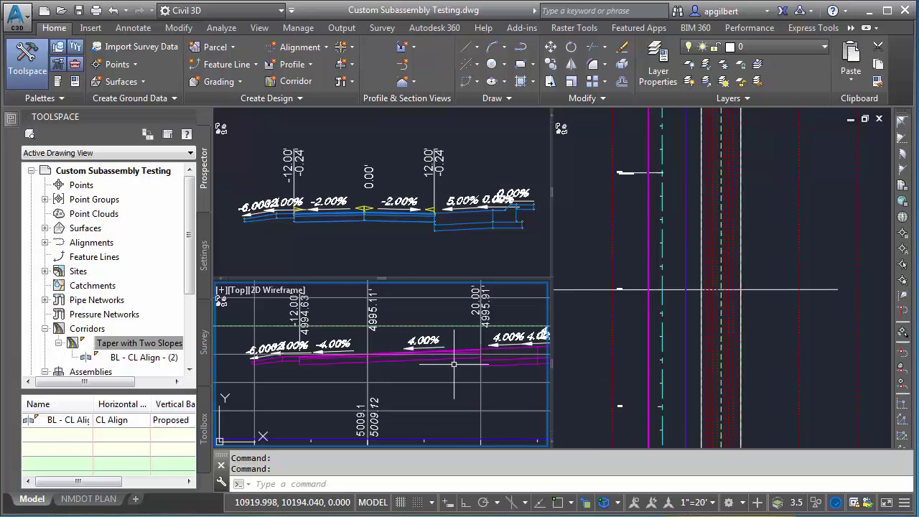
# Copy the Proposed profile's data into a new profile with the Geometry Editor.
pyautogui.click(624, 358)
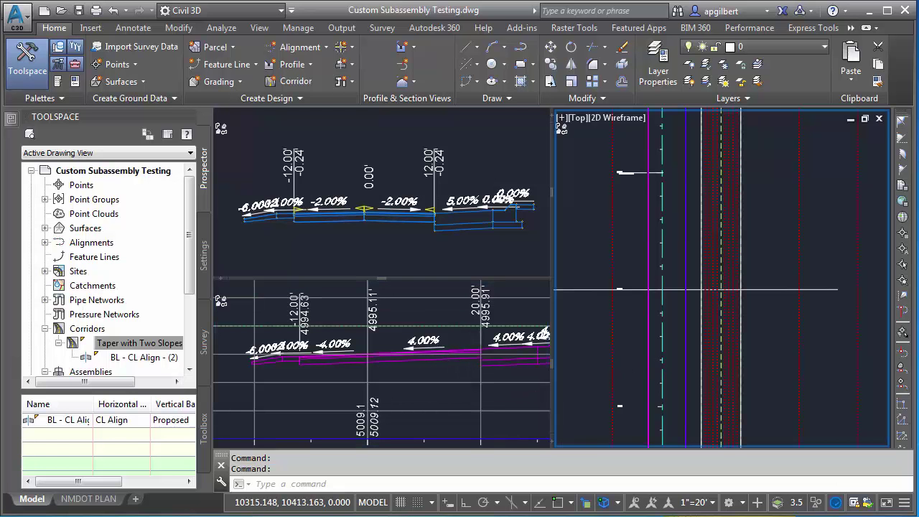
pyautogui.scroll(-3, 624, 359)
pyautogui.scroll(6, 774, 353)
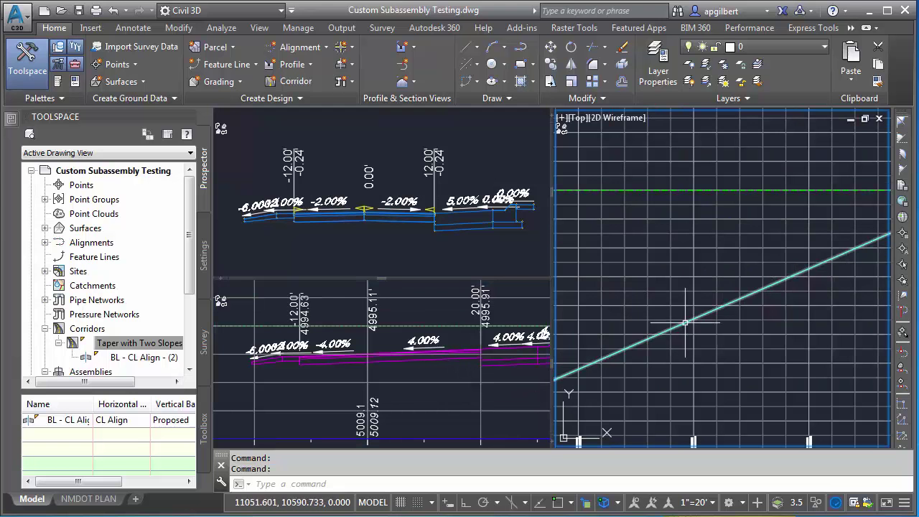
pyautogui.click(701, 316)
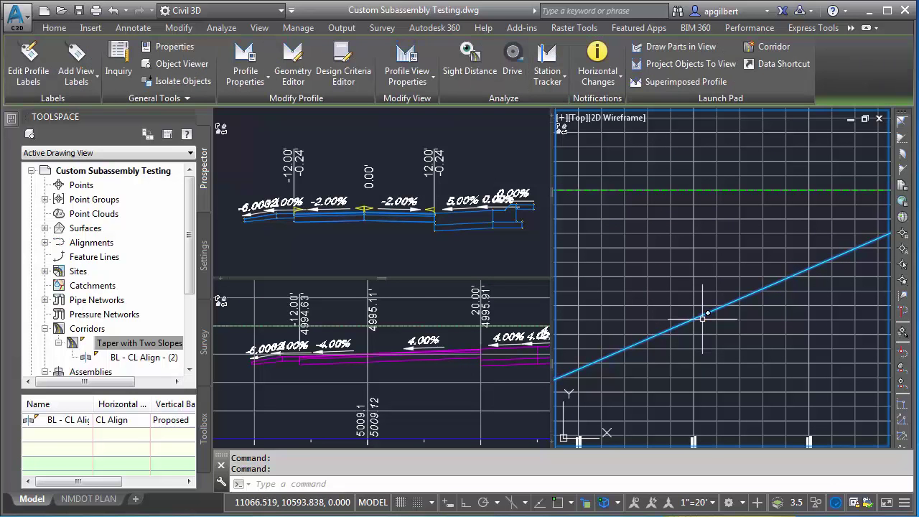
pyautogui.click(293, 72)
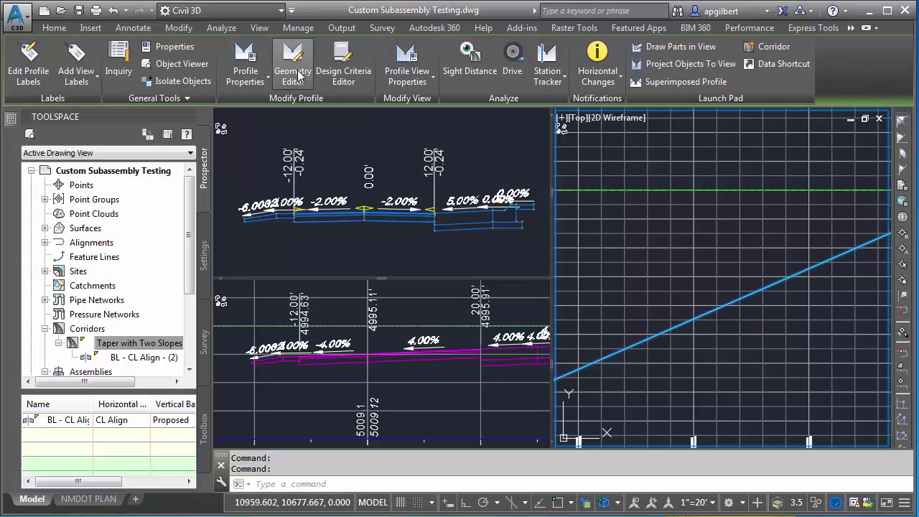
pyautogui.click(421, 117)
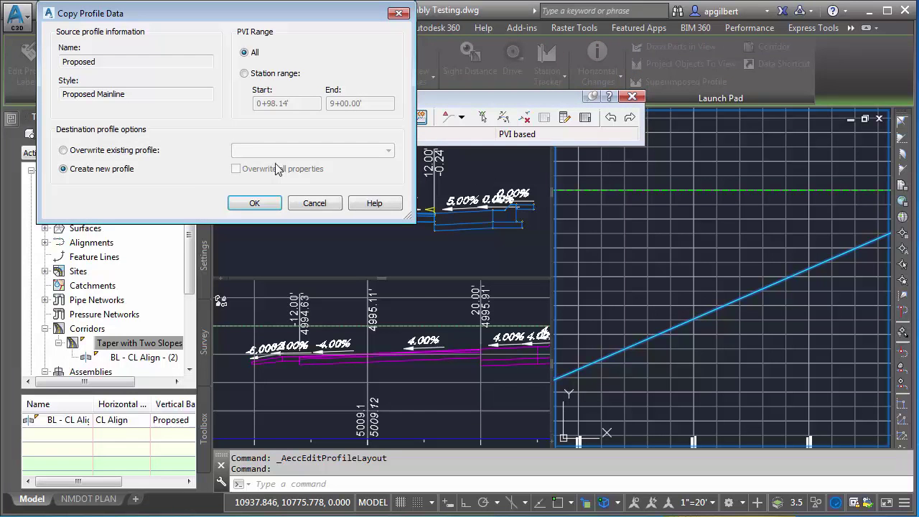
pyautogui.click(255, 204)
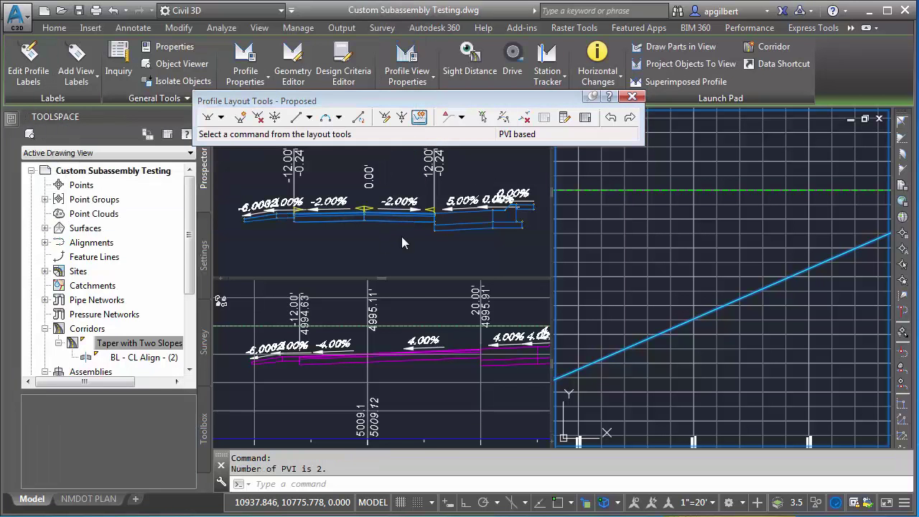
pyautogui.click(632, 96)
# Rename the copied profile RightOffProf and give it the Proposed Mainline-Right Offset style.
pyautogui.click(719, 311)
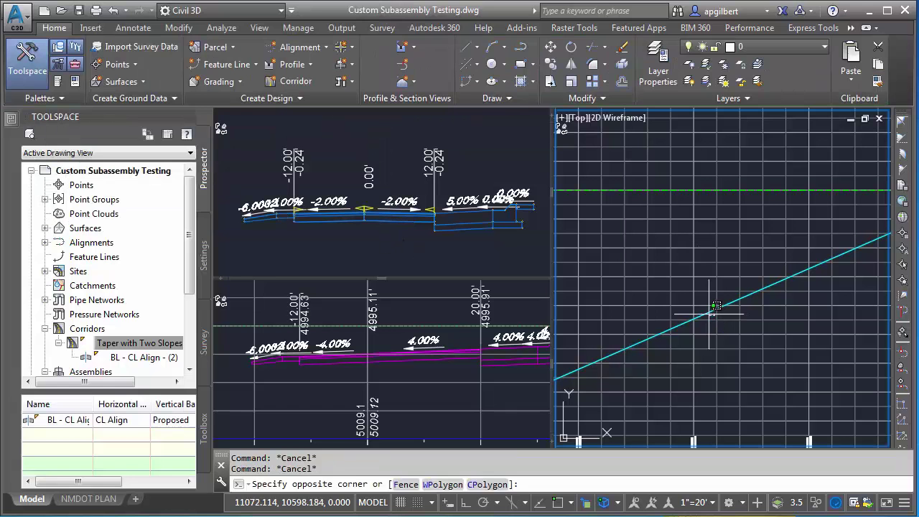
pyautogui.press('Escape')
pyautogui.click(750, 369)
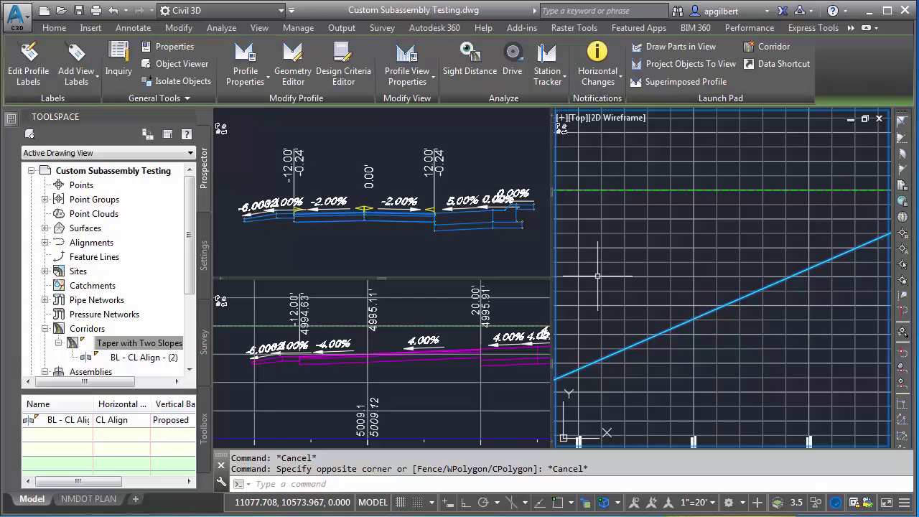
pyautogui.click(245, 78)
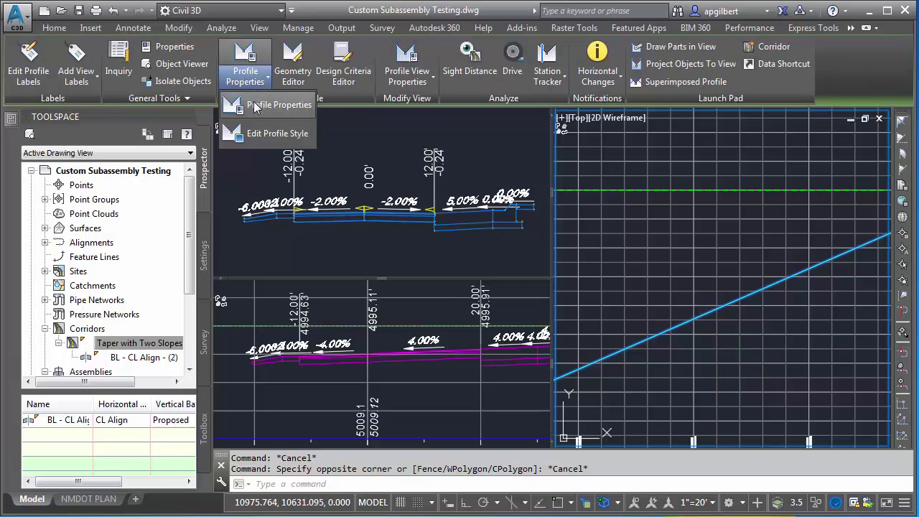
pyautogui.click(252, 104)
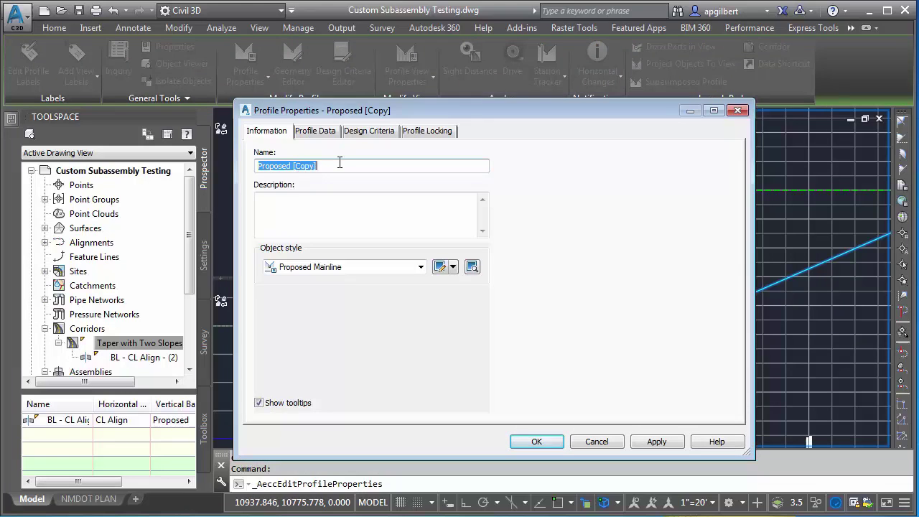
pyautogui.press('BackSpace')
pyautogui.write('Ri')
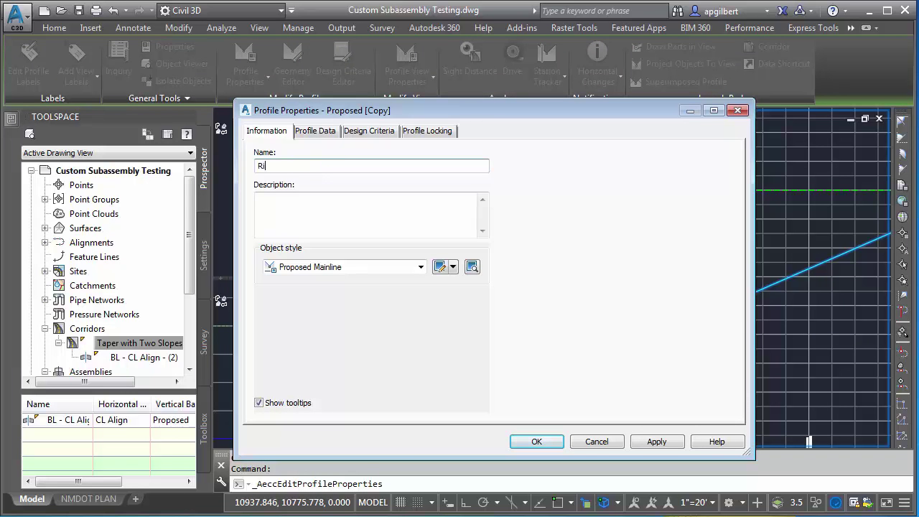
pyautogui.write('ghtOffProf')
pyautogui.click(365, 271)
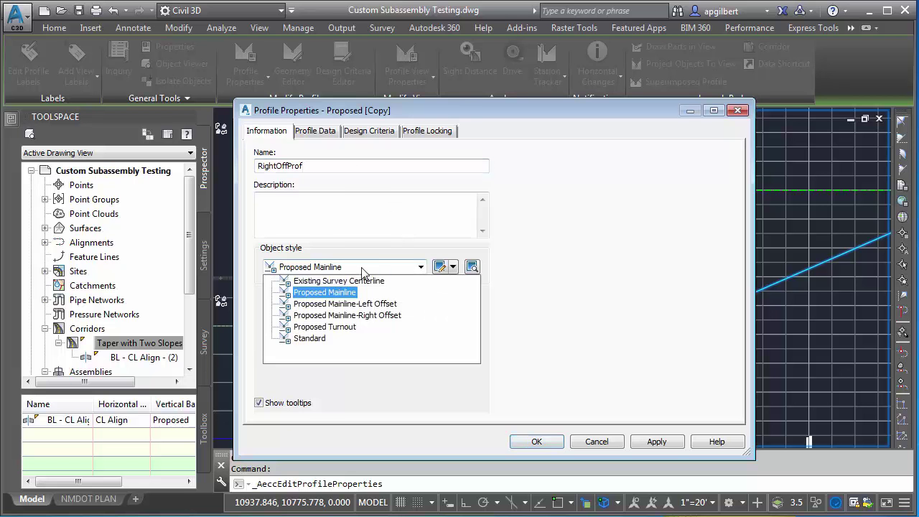
pyautogui.click(352, 316)
pyautogui.click(532, 438)
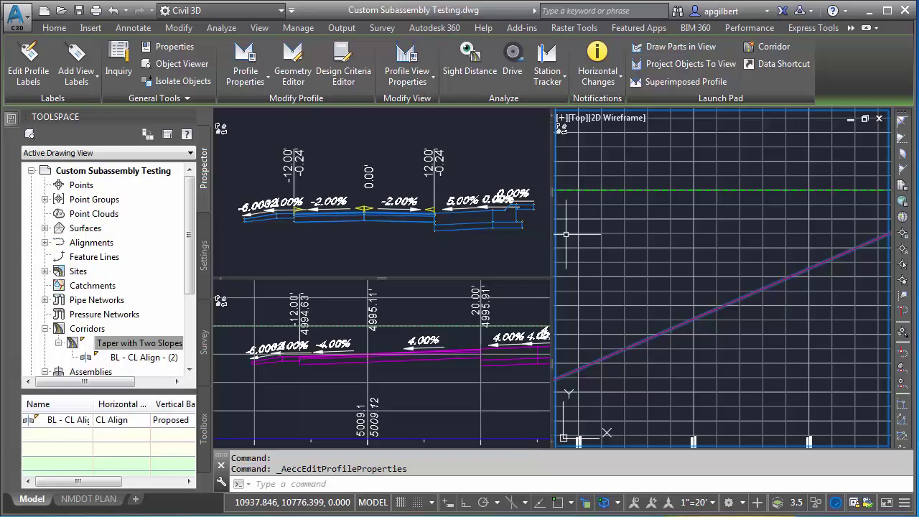
# Raise RightOffProf's PVI elevations by -1 ft, close the layout tools, and check the profile.
pyautogui.click(293, 74)
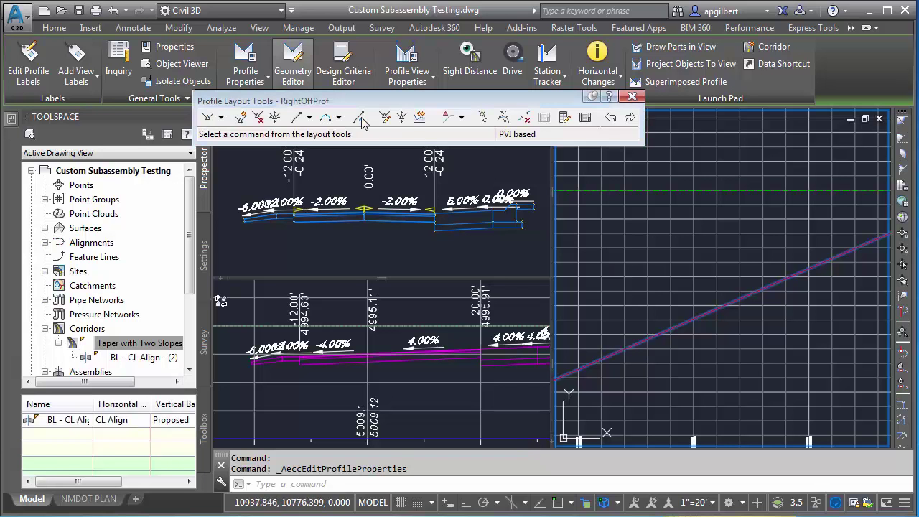
pyautogui.click(400, 118)
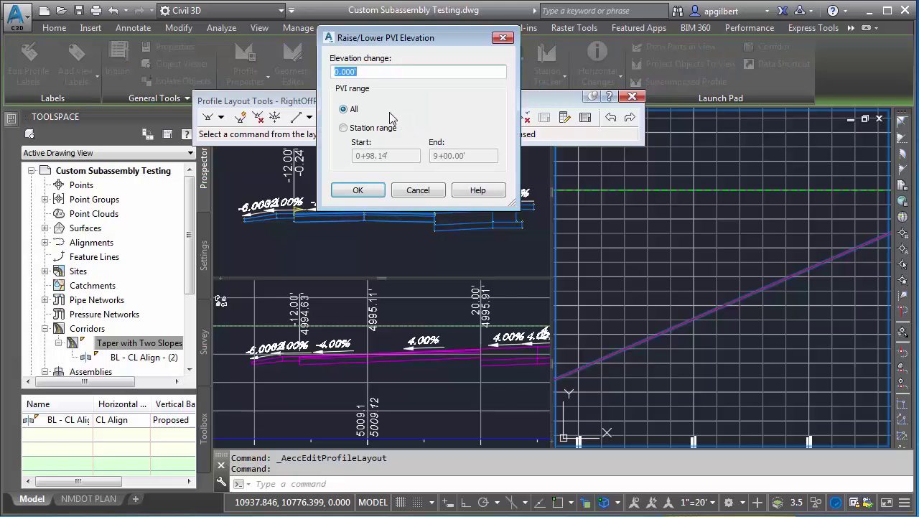
pyautogui.write('-1')
pyautogui.click(357, 190)
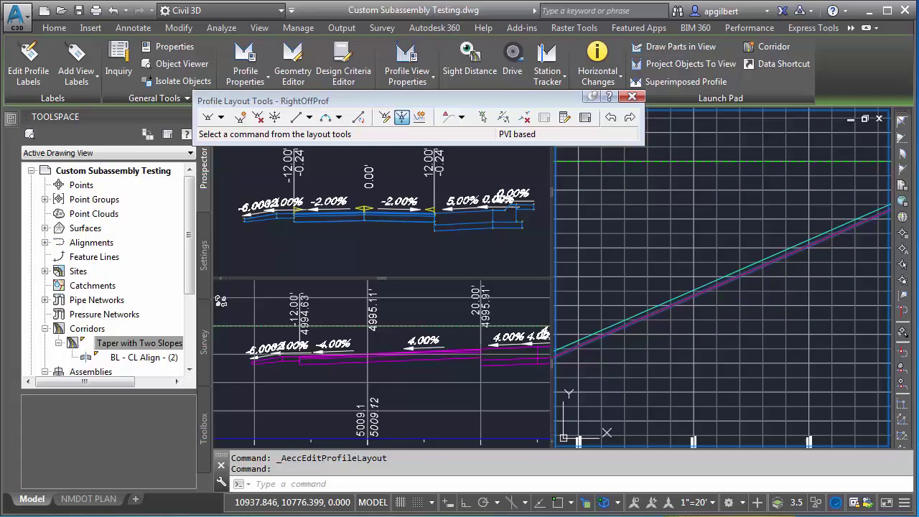
pyautogui.click(632, 97)
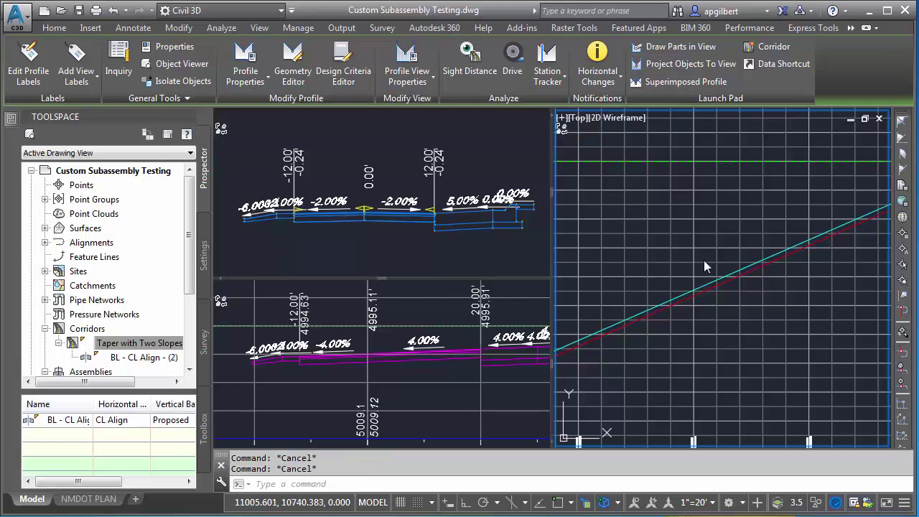
pyautogui.click(691, 300)
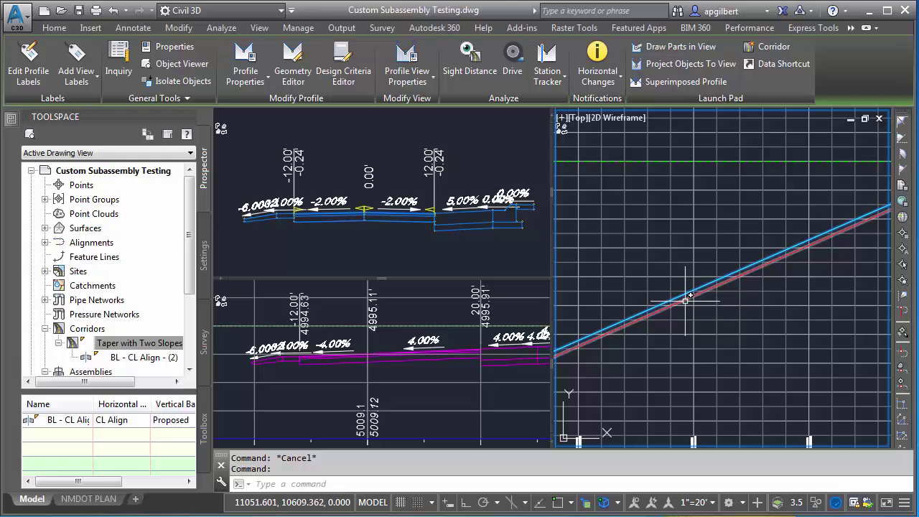
pyautogui.moveTo(686, 301)
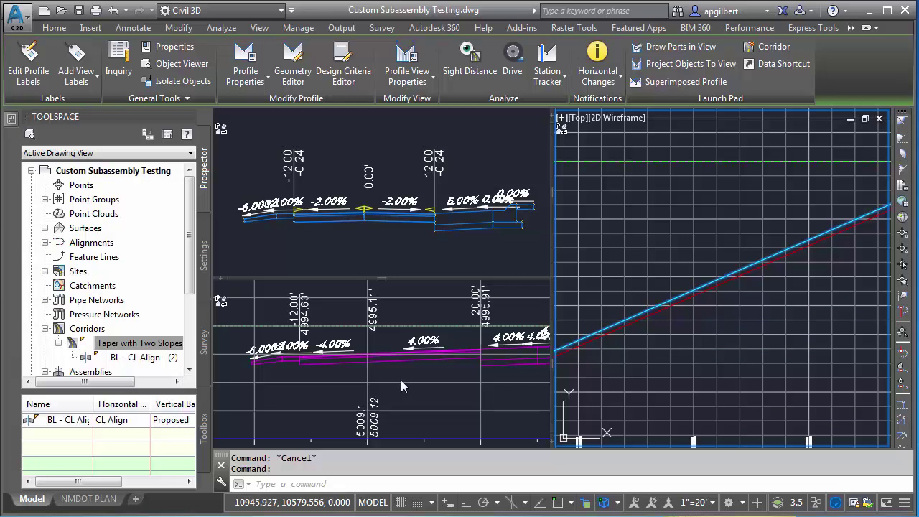
# Set RightOffProf as the corridor's Right Outside Elevation Target, then rebuild the corridor.
pyautogui.click(141, 345)
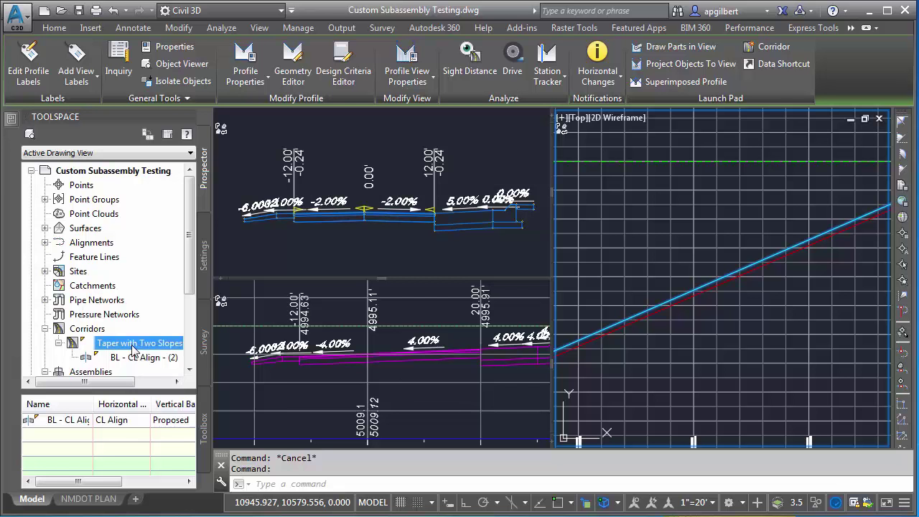
pyautogui.rightClick(134, 346)
pyautogui.click(184, 353)
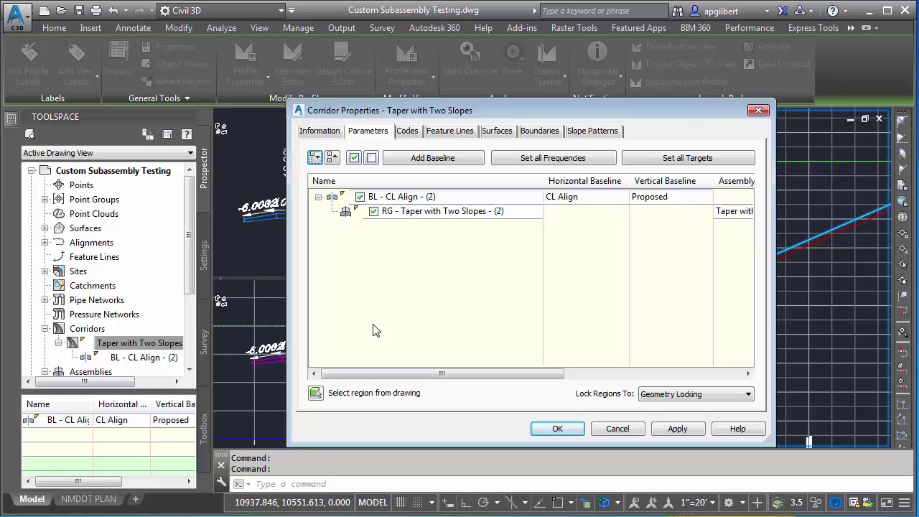
pyautogui.click(655, 159)
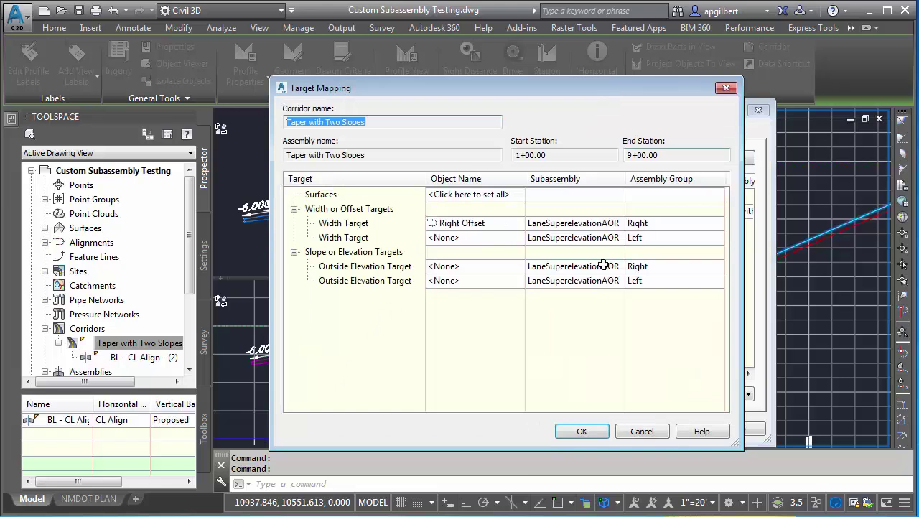
pyautogui.click(602, 270)
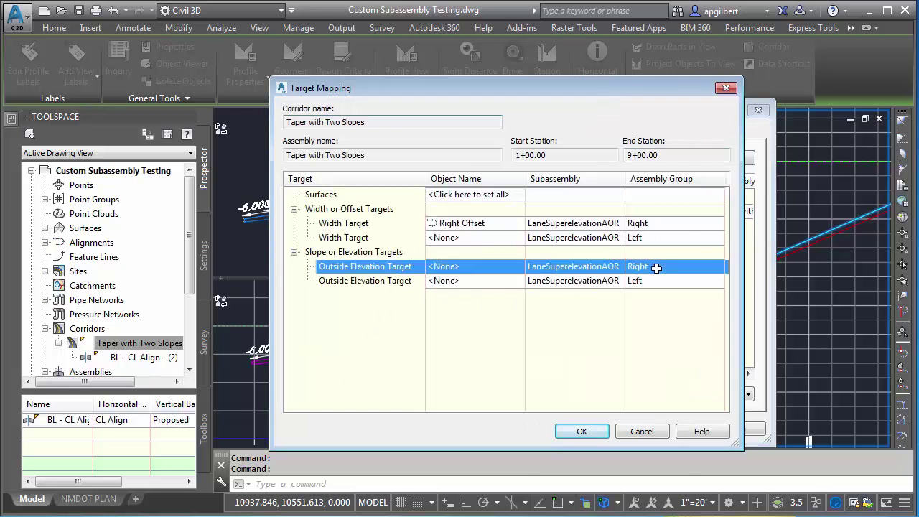
pyautogui.click(472, 266)
pyautogui.click(463, 234)
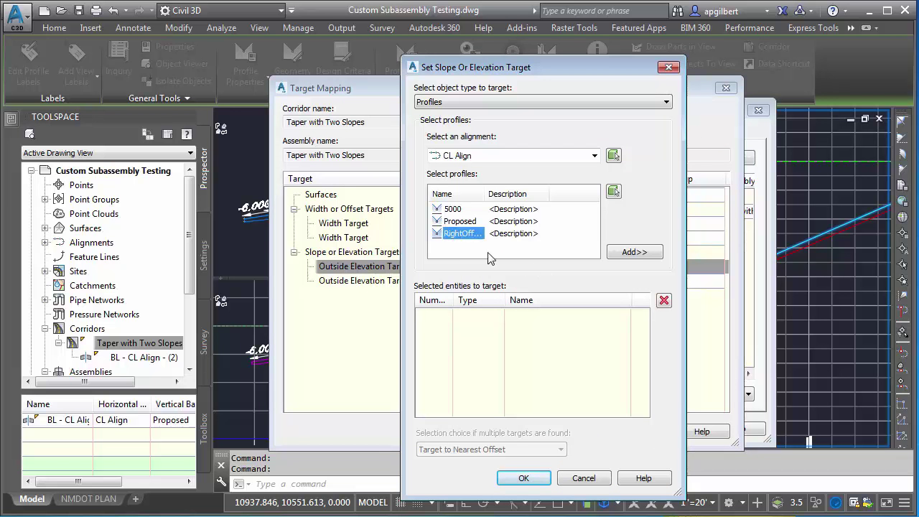
pyautogui.click(631, 253)
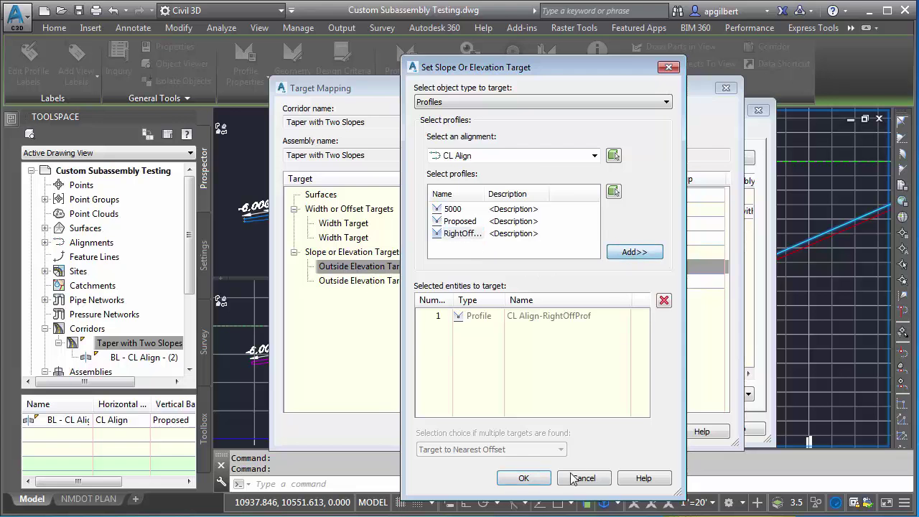
pyautogui.click(523, 479)
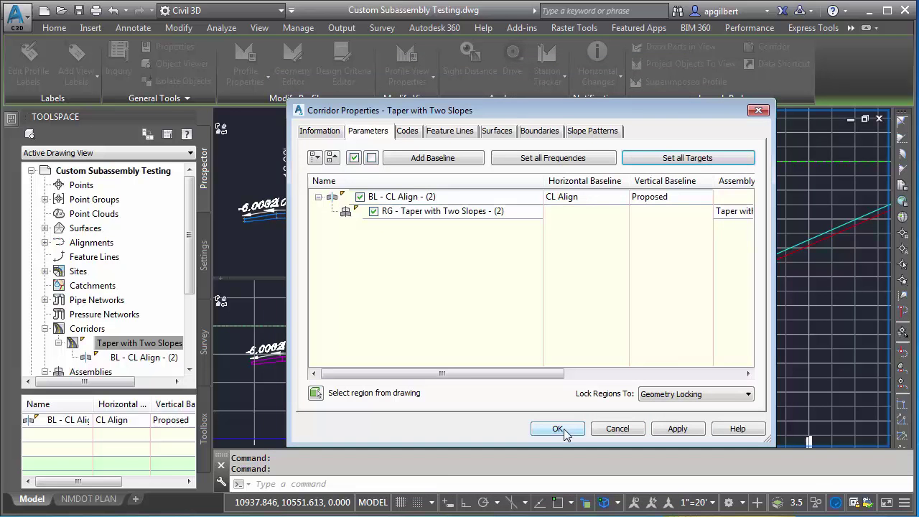
pyautogui.click(563, 430)
pyautogui.click(624, 349)
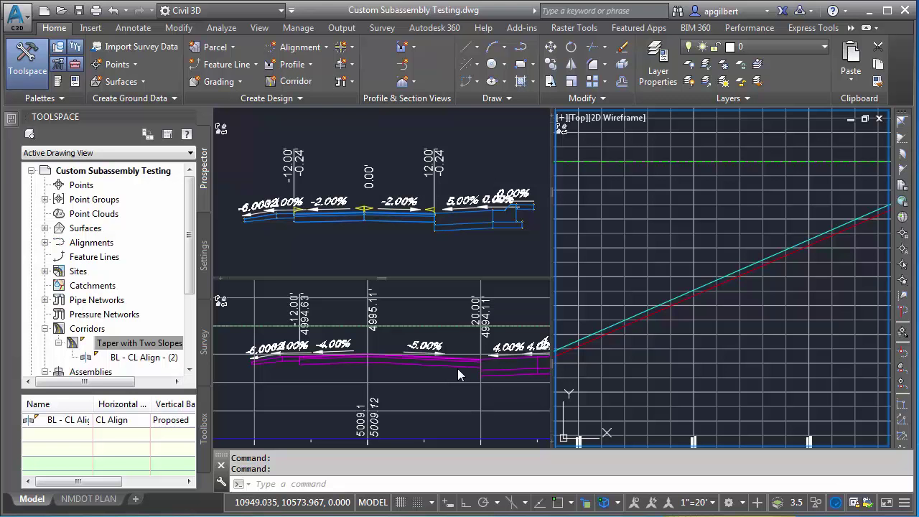
# After the rebuild finishes, select the Taper with Two Slopes corridor in Prospector.
pyautogui.click(144, 344)
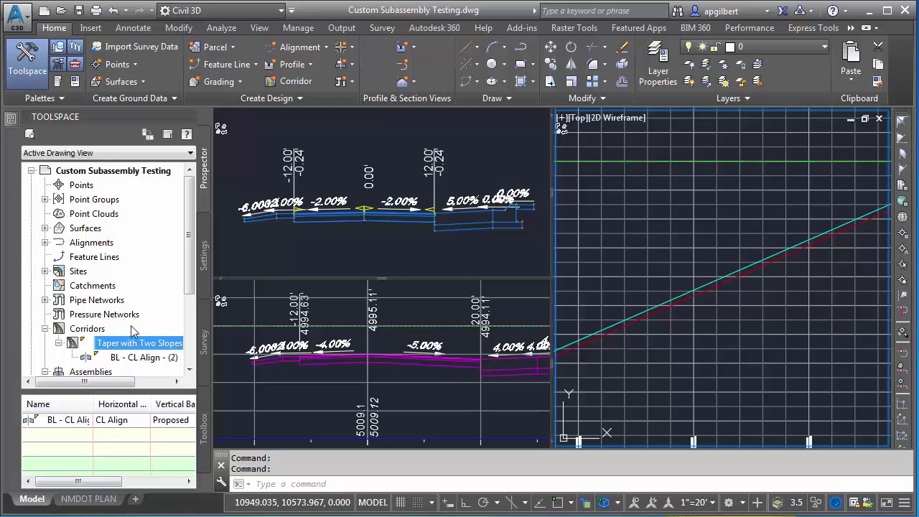
# Delete Right Offset from the corridor's Right Width Target and rebuild, giving a -3.33% lane slope.
pyautogui.rightClick(154, 345)
pyautogui.click(209, 367)
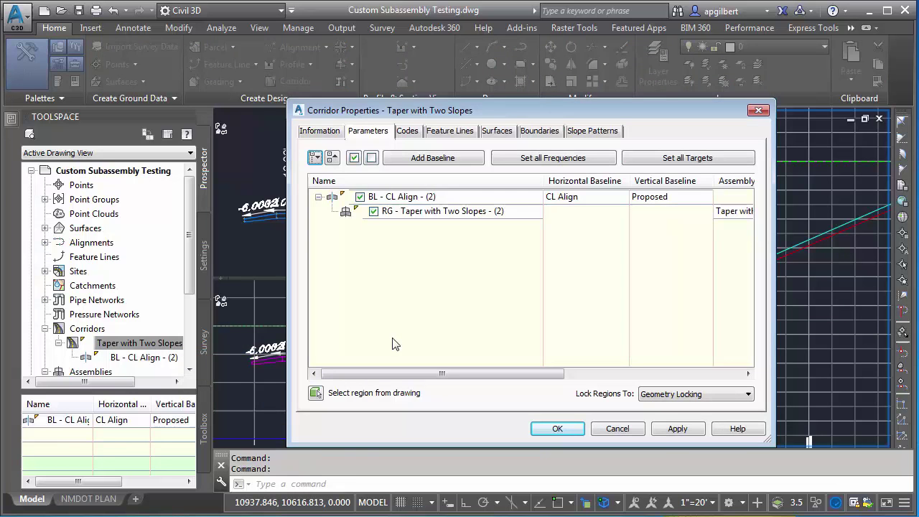
pyautogui.click(688, 158)
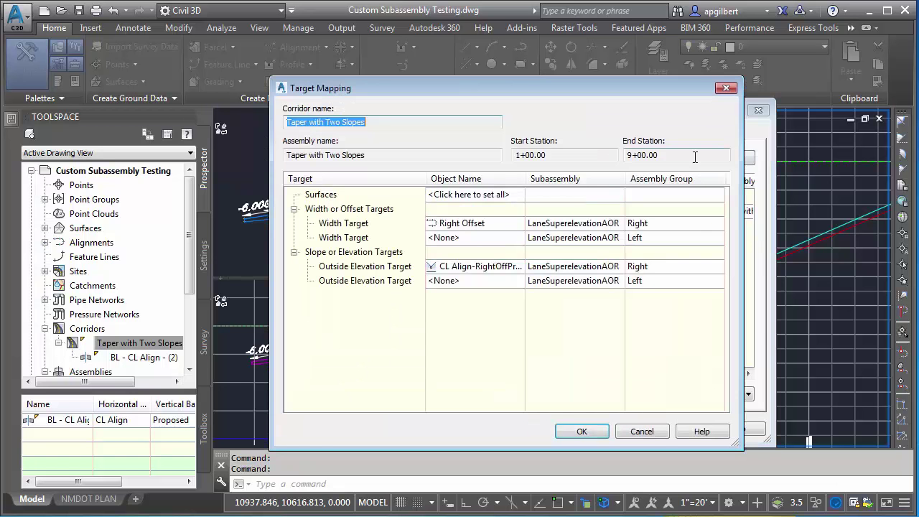
pyautogui.click(460, 229)
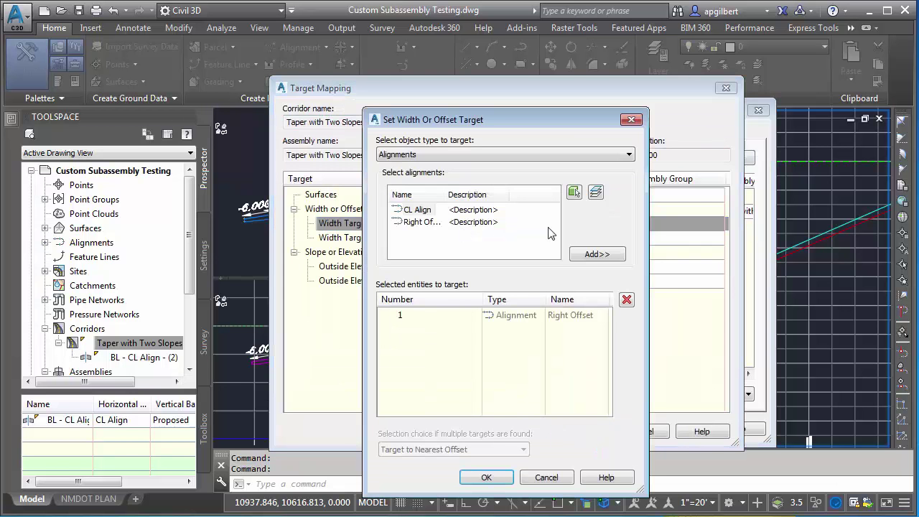
pyautogui.click(574, 316)
pyautogui.click(626, 299)
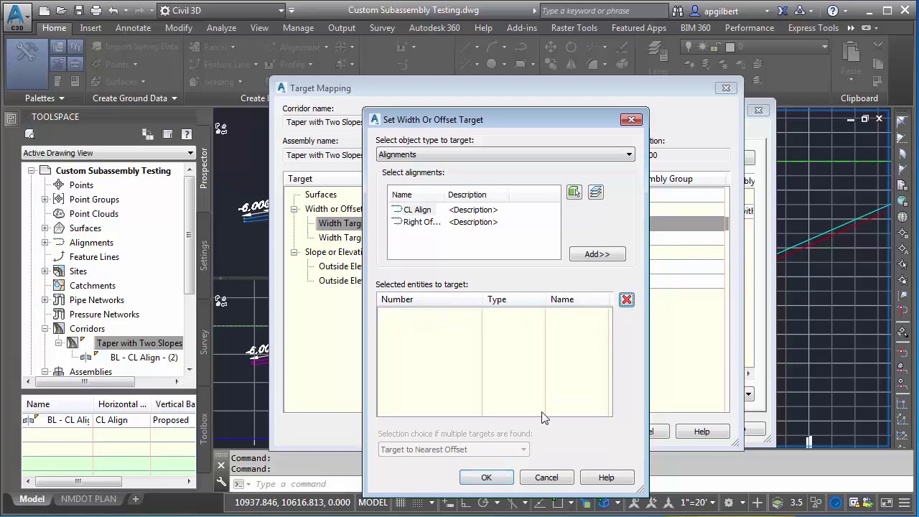
pyautogui.click(487, 478)
pyautogui.click(584, 430)
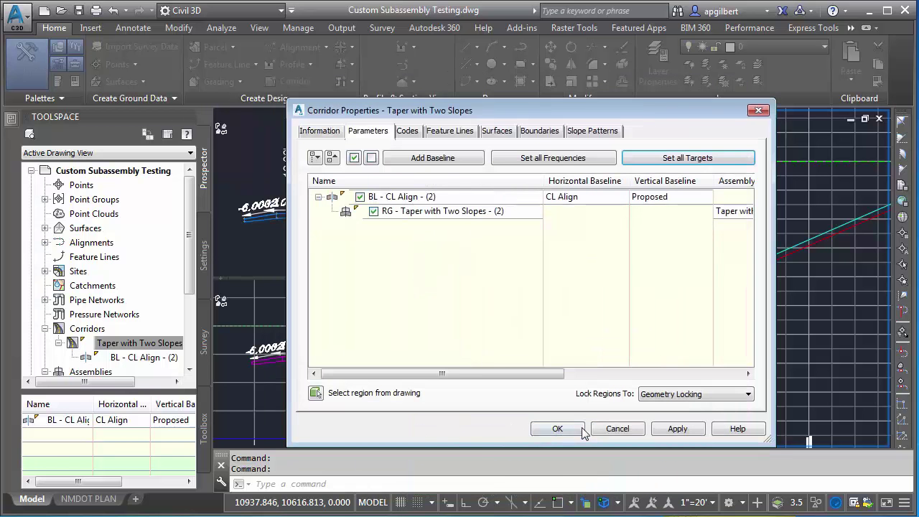
pyautogui.click(580, 431)
pyautogui.click(590, 371)
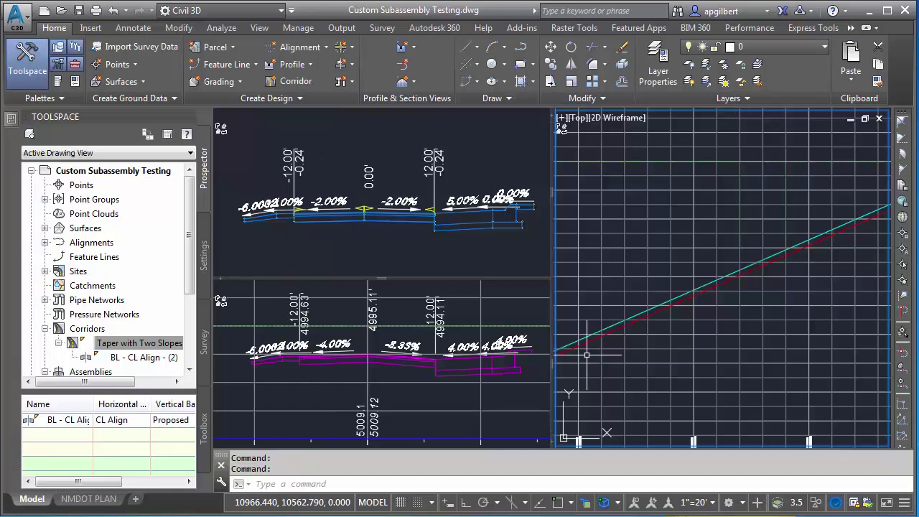
pyautogui.click(420, 361)
pyautogui.scroll(2, 407, 402)
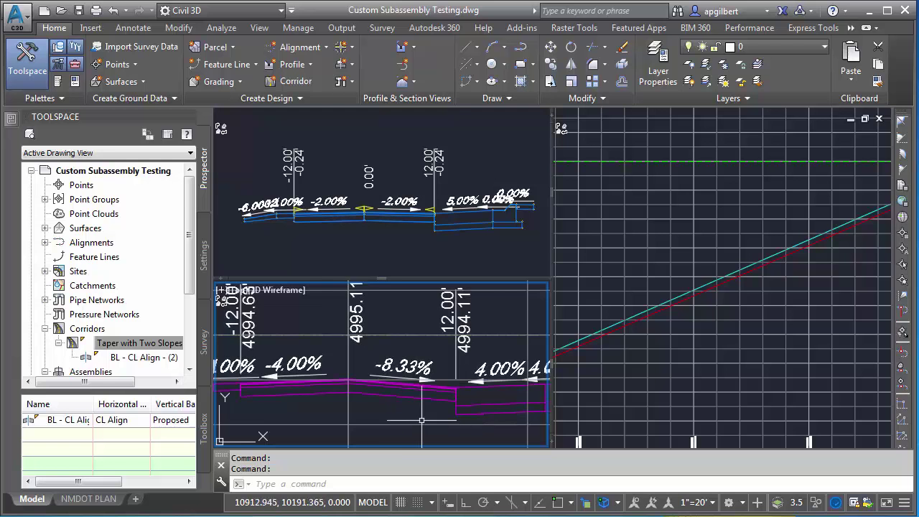
pyautogui.scroll(-2, 415, 415)
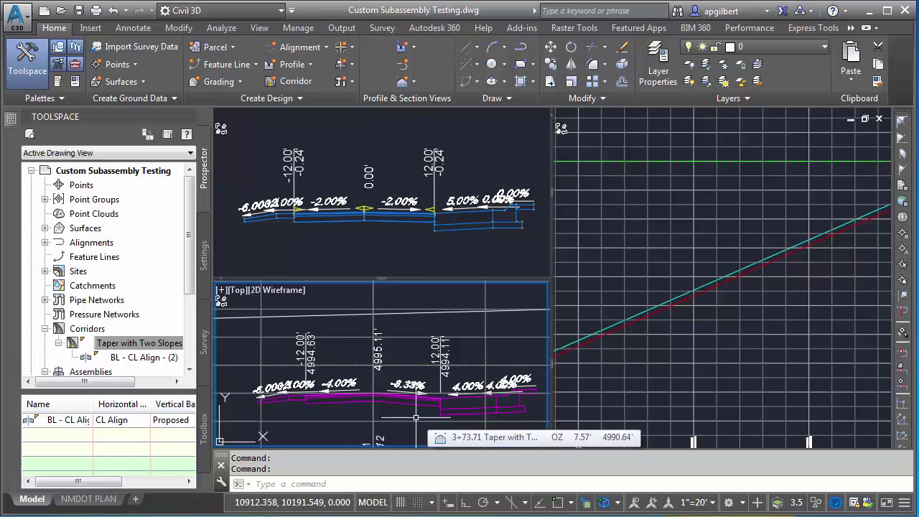
pyautogui.scroll(2, 416, 417)
pyautogui.scroll(1, 449, 395)
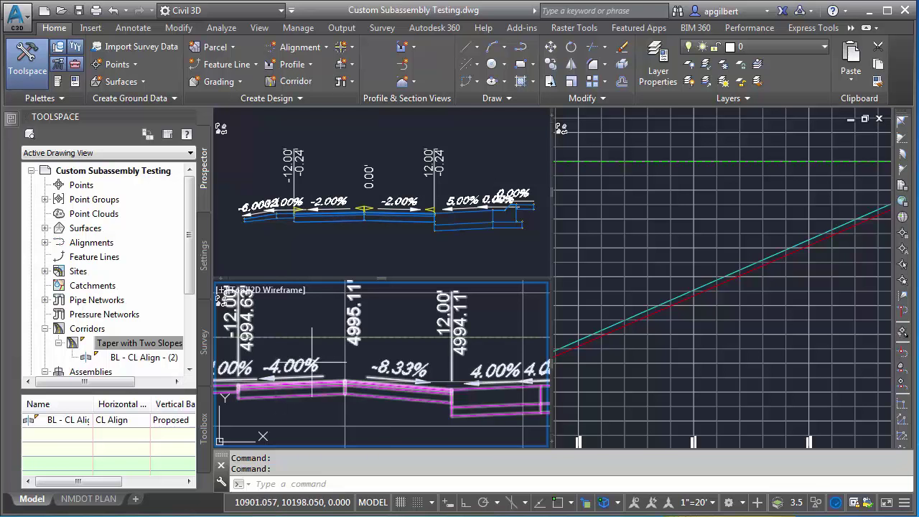
pyautogui.click(316, 358)
pyautogui.scroll(-2, 317, 362)
pyautogui.press('Escape')
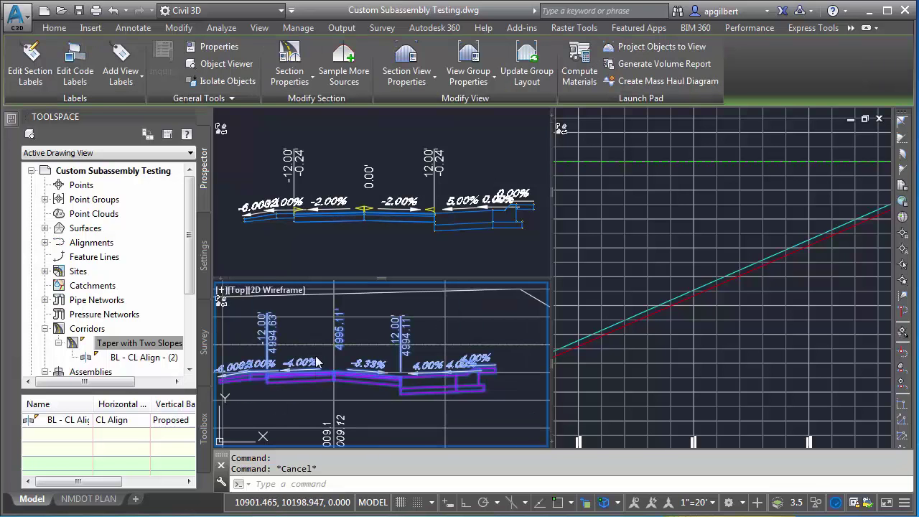
pyautogui.click(310, 396)
pyautogui.press('Escape')
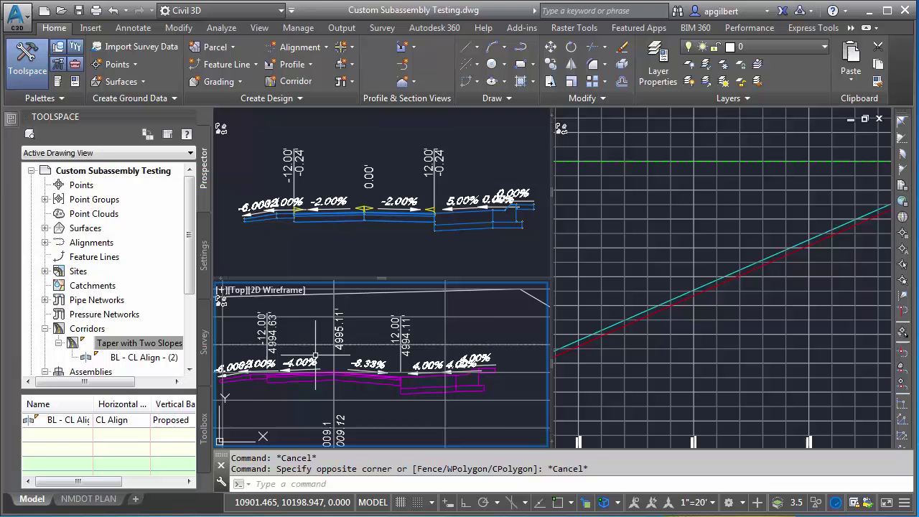
# Delete CL Align-RightOffProf from the Right Outside Elevation Target and rebuild, restoring the 4.00% slope.
pyautogui.click(140, 343)
pyautogui.rightClick(142, 343)
pyautogui.click(186, 349)
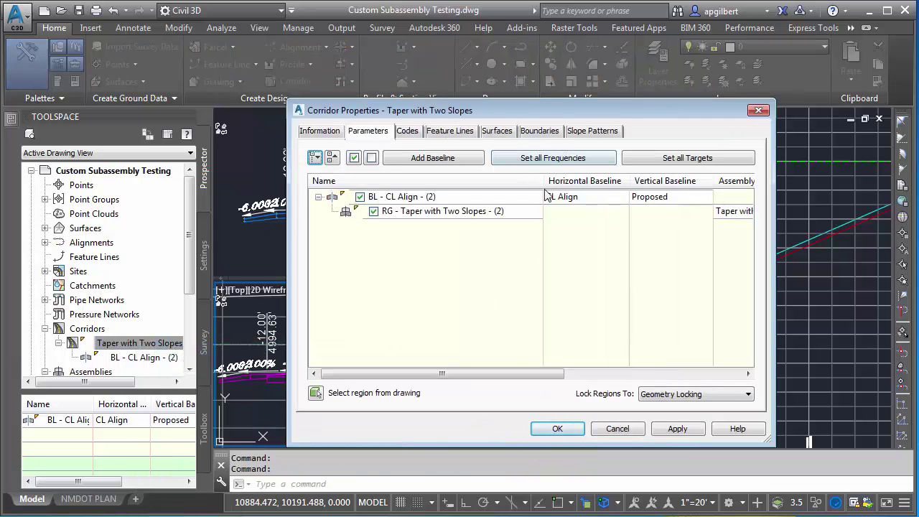
pyautogui.click(636, 160)
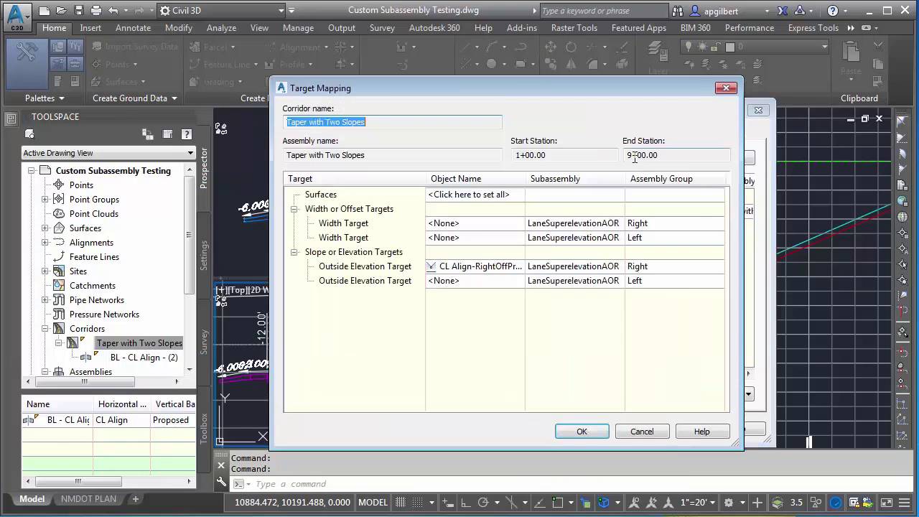
pyautogui.click(445, 267)
pyautogui.click(593, 323)
pyautogui.click(664, 300)
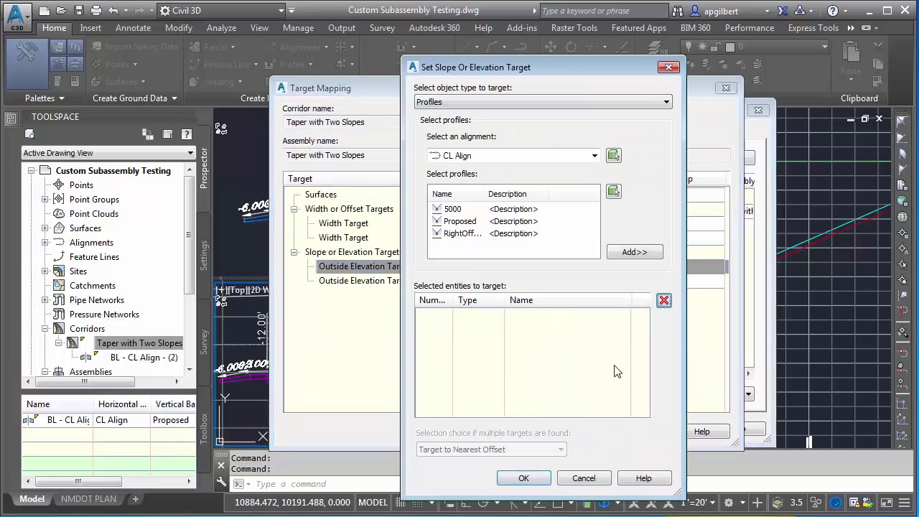
pyautogui.click(523, 478)
pyautogui.click(584, 489)
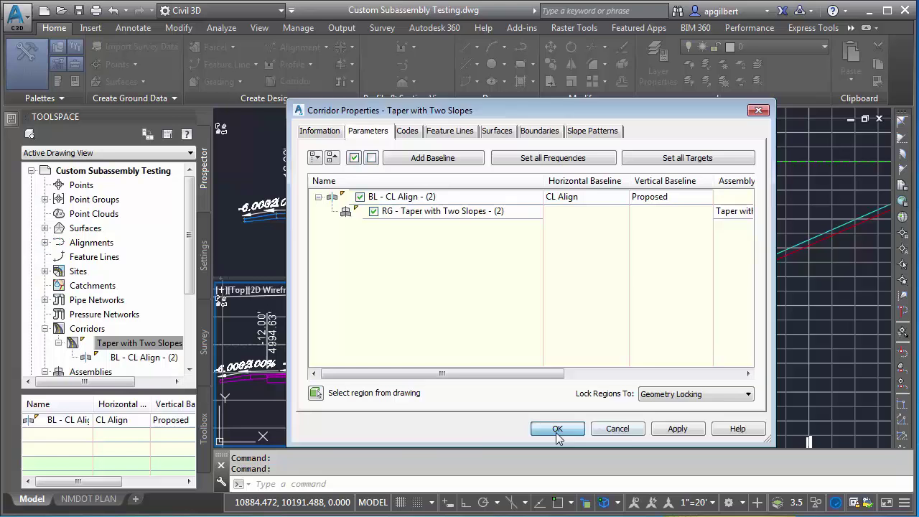
pyautogui.click(558, 430)
pyautogui.click(575, 284)
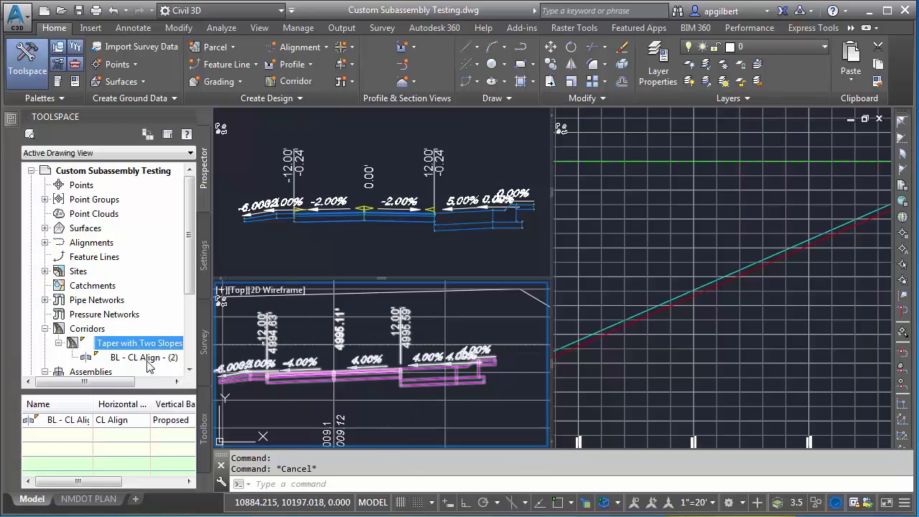
# Extract only the right ETW corridor feature line as RETW_Super, without a dynamic corridor link.
pyautogui.rightClick(135, 343)
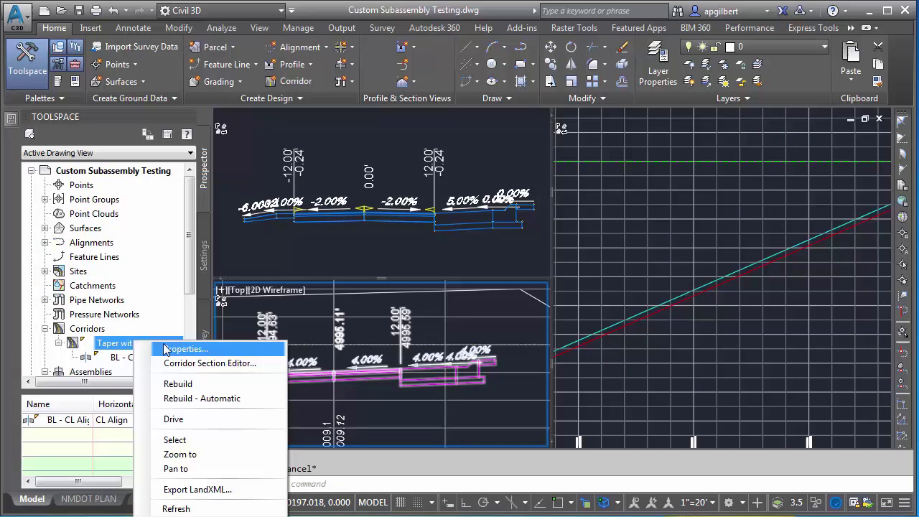
pyautogui.click(196, 441)
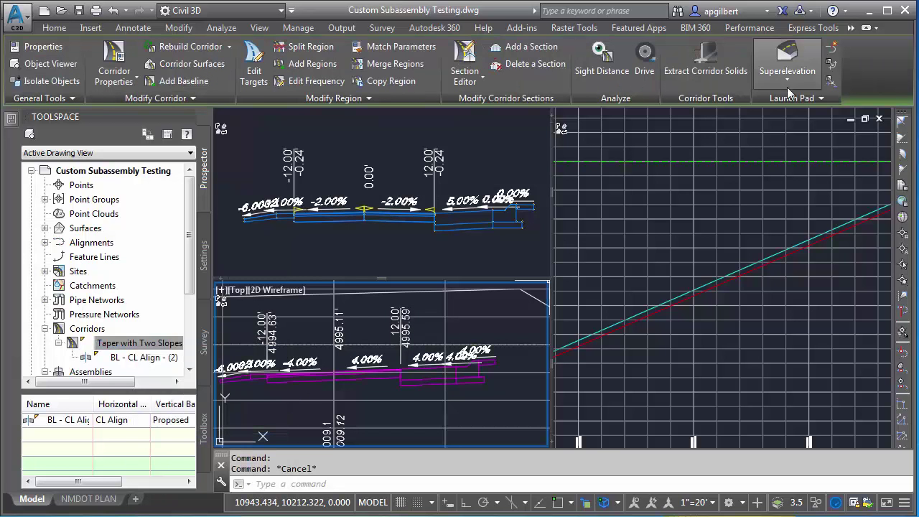
pyautogui.click(831, 65)
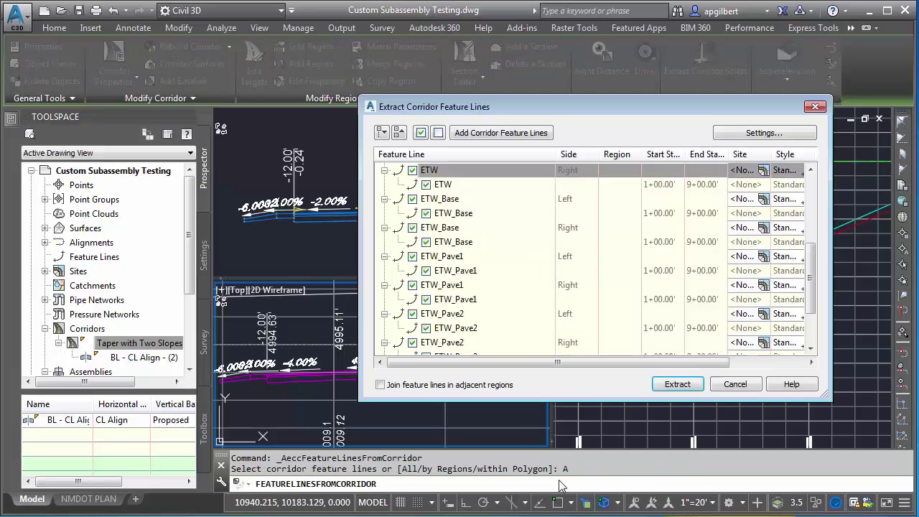
pyautogui.click(559, 484)
pyautogui.click(438, 133)
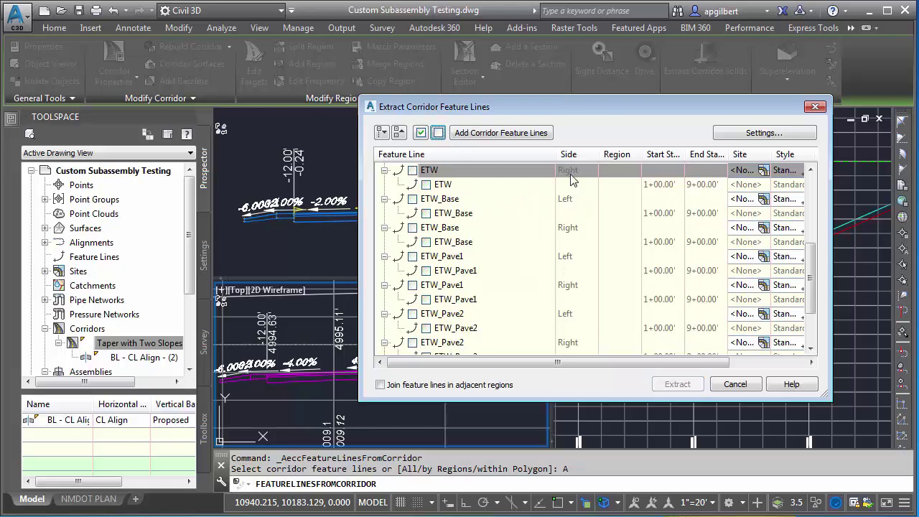
pyautogui.click(412, 171)
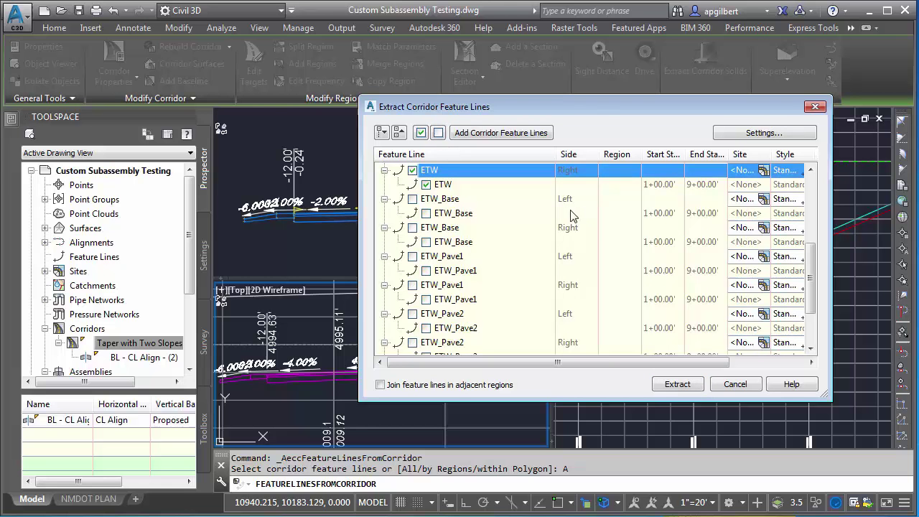
pyautogui.click(783, 136)
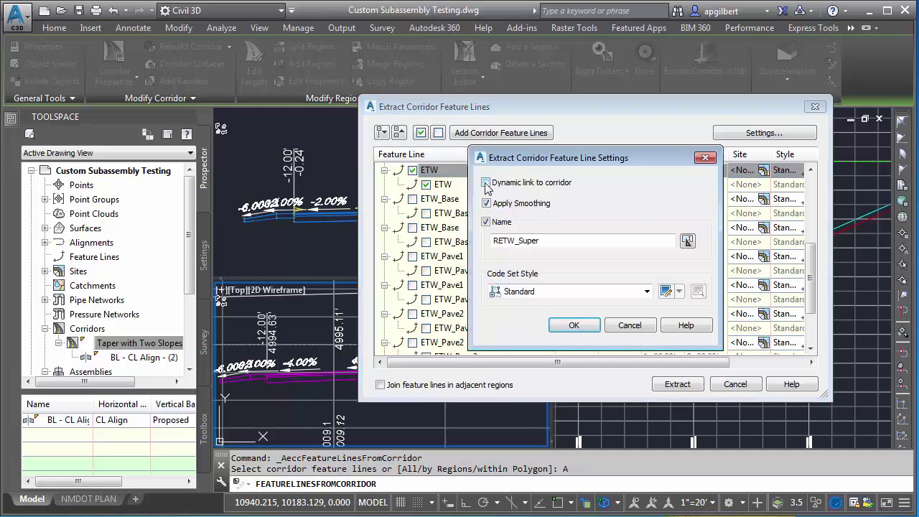
pyautogui.doubleClick(539, 241)
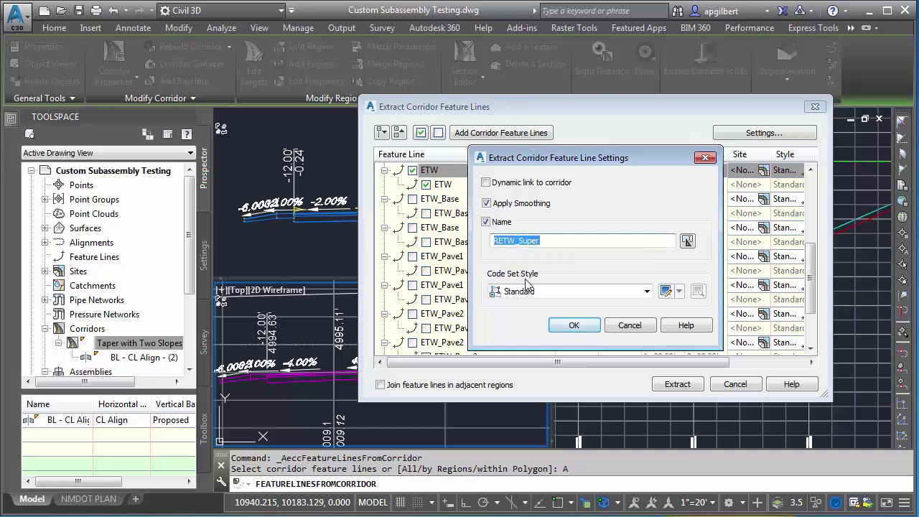
pyautogui.click(576, 327)
pyautogui.click(678, 385)
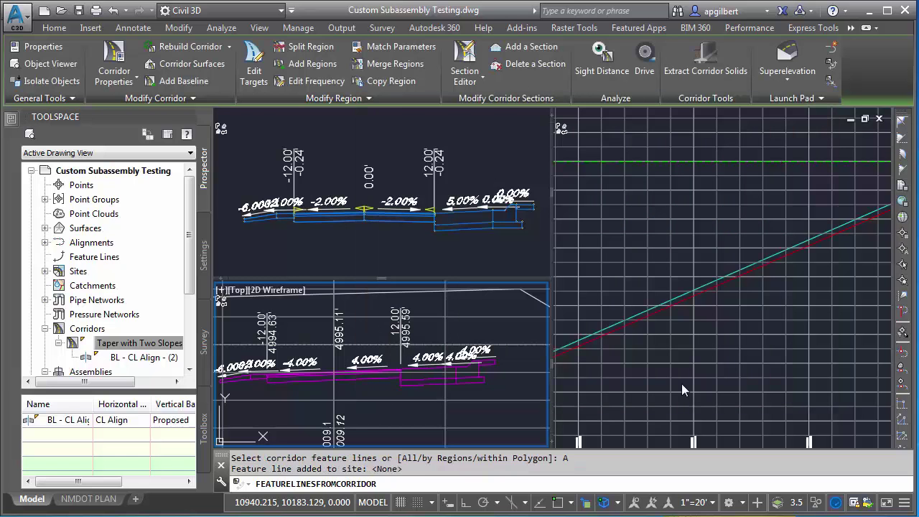
# Project RETW_Super into the profile view with Standard style and its own elevations.
pyautogui.press('Escape')
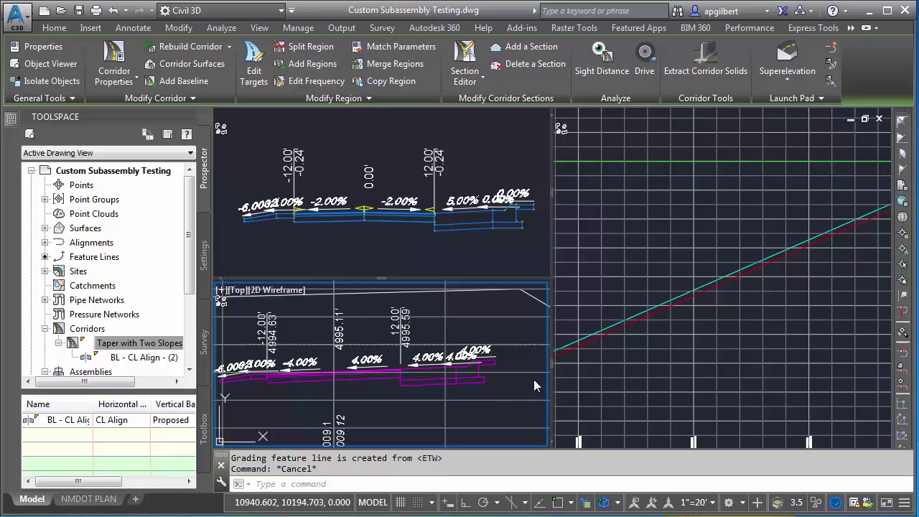
pyautogui.press('Escape')
pyautogui.click(586, 323)
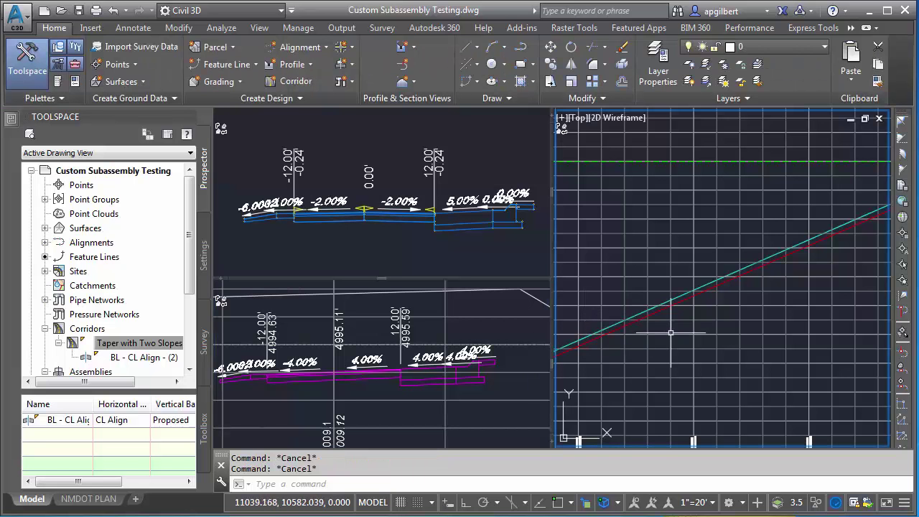
pyautogui.click(592, 187)
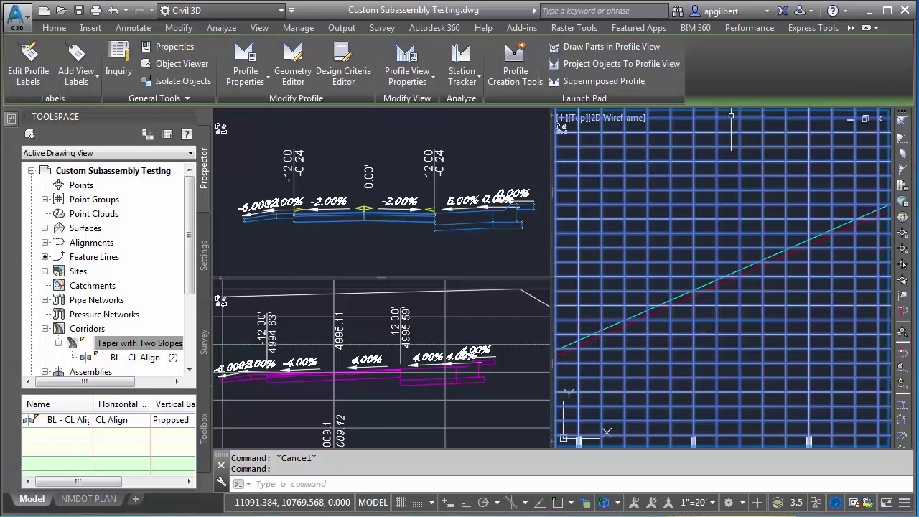
pyautogui.click(622, 64)
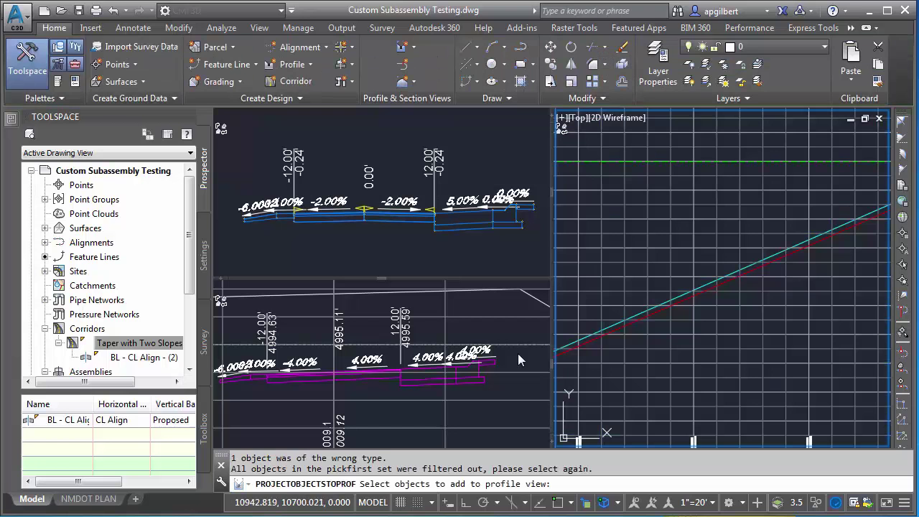
pyautogui.scroll(-3, 631, 365)
pyautogui.scroll(8, 631, 365)
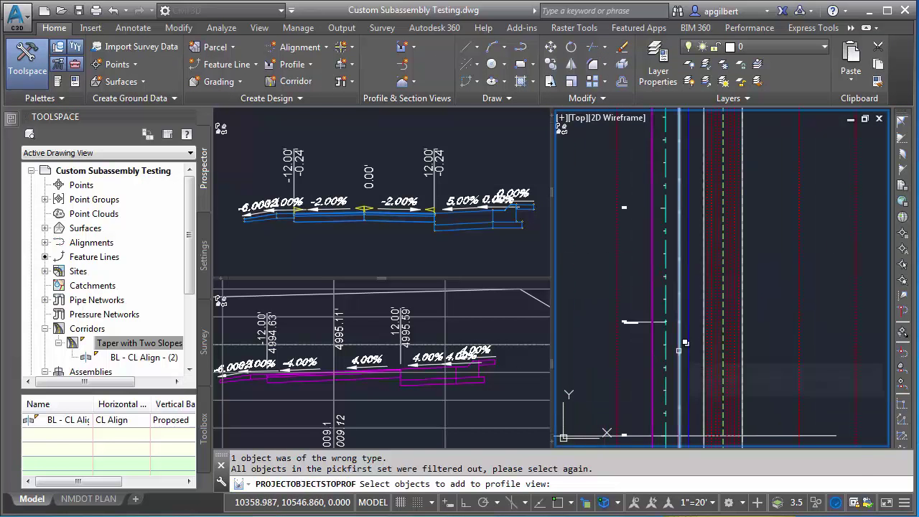
pyautogui.click(678, 353)
pyautogui.click(751, 422)
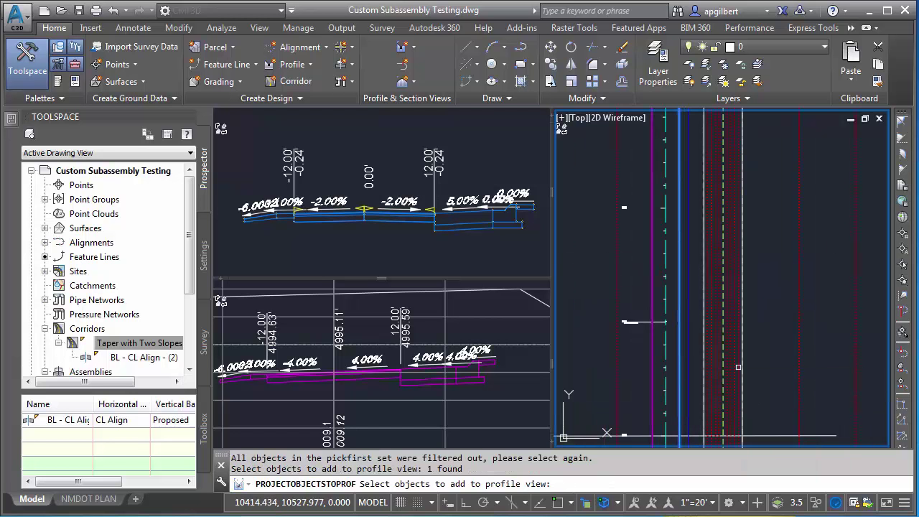
pyautogui.press('Return')
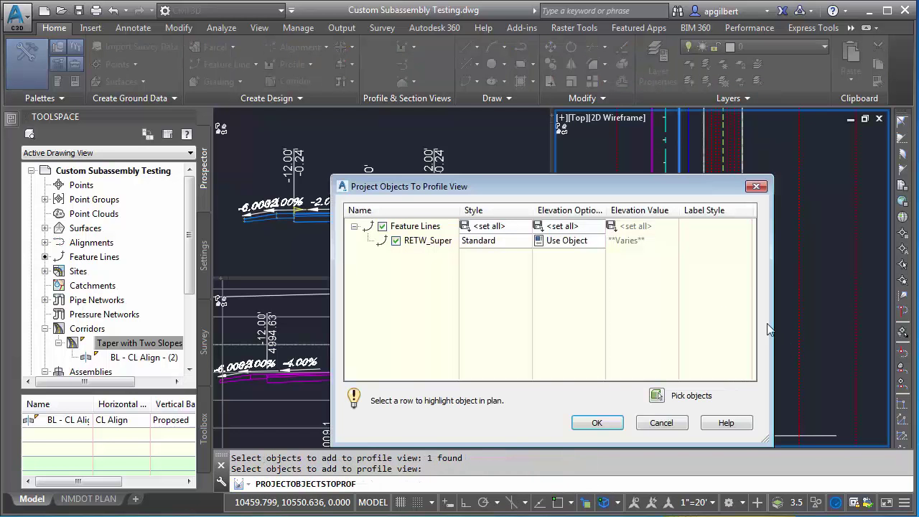
pyautogui.click(597, 424)
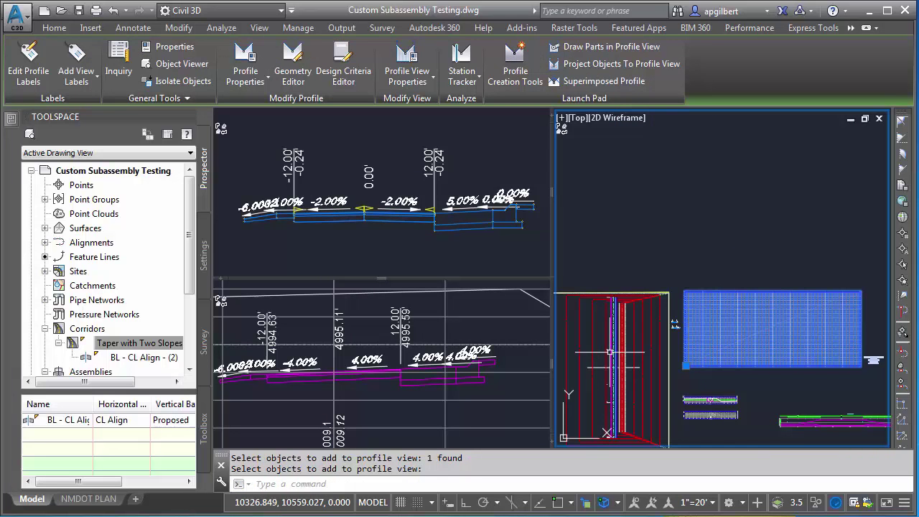
pyautogui.press('Escape')
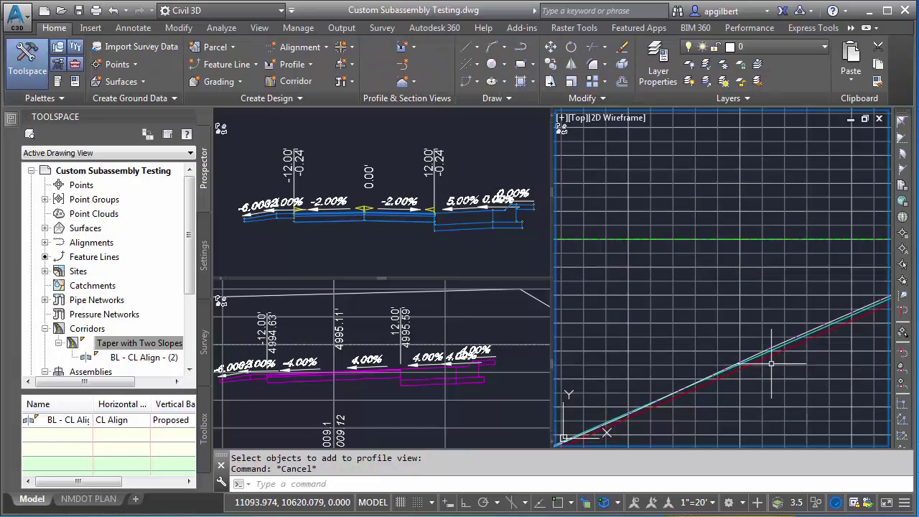
# Check the projected RETW_Super line in the profile view, then open the Taper with Two Slopes corridor's properties.
pyautogui.moveTo(776, 363); pyautogui.dragTo(696, 306, button='middle')
pyautogui.scroll(3, 812, 363)
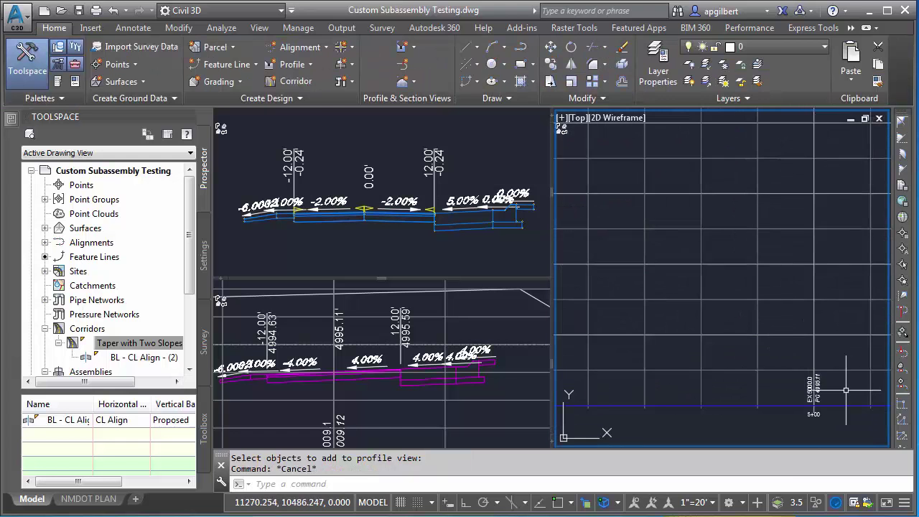
pyautogui.moveTo(811, 363)
pyautogui.mouseDown(button='middle')
pyautogui.moveTo(816, 432)
pyautogui.moveTo(804, 263)
pyautogui.moveTo(818, 358)
pyautogui.mouseUp(button='middle')
pyautogui.scroll(-2, 817, 357)
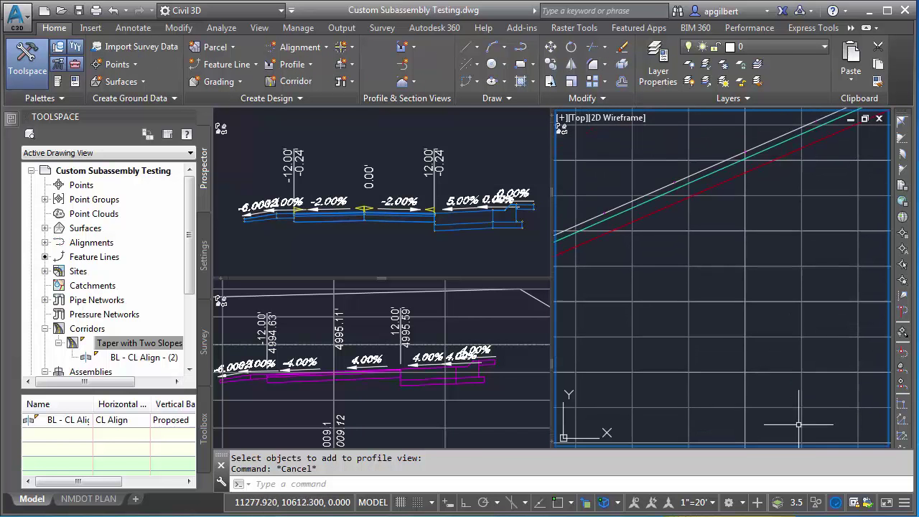
pyautogui.moveTo(763, 165); pyautogui.dragTo(753, 249, button='middle')
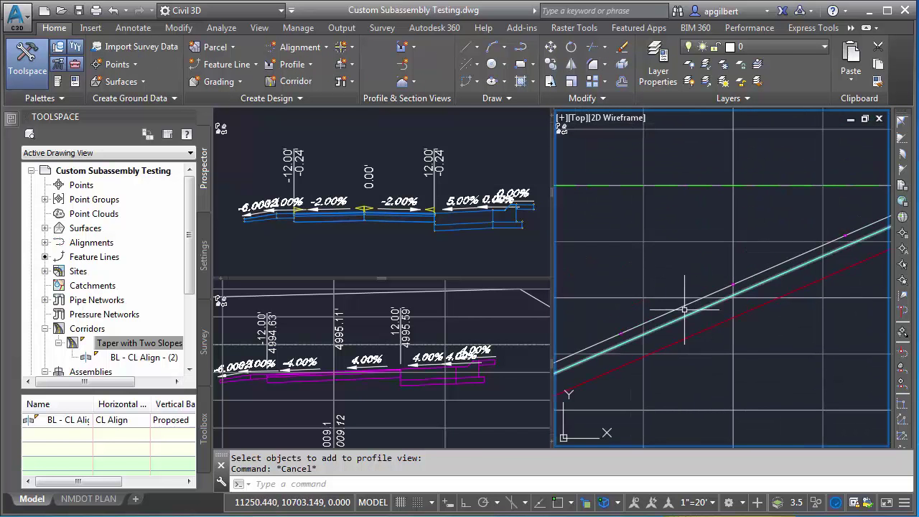
pyautogui.moveTo(684, 305)
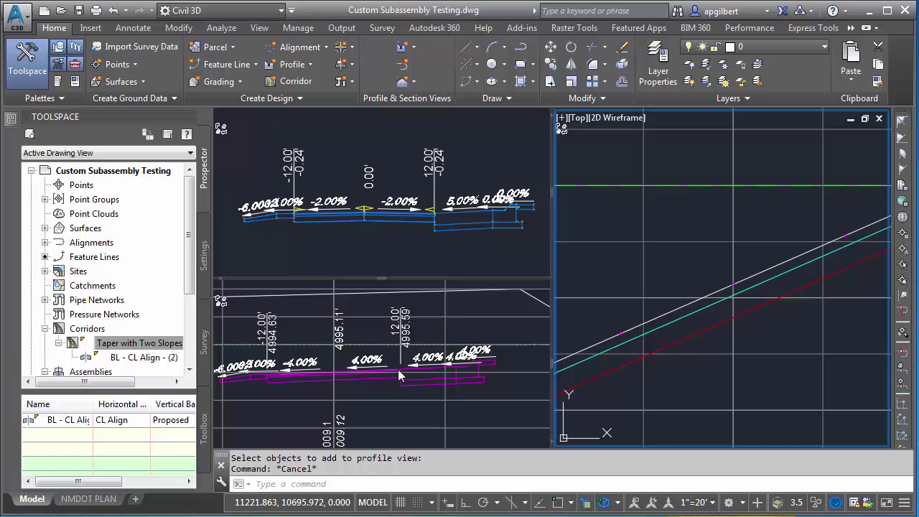
pyautogui.rightClick(128, 349)
pyautogui.click(171, 356)
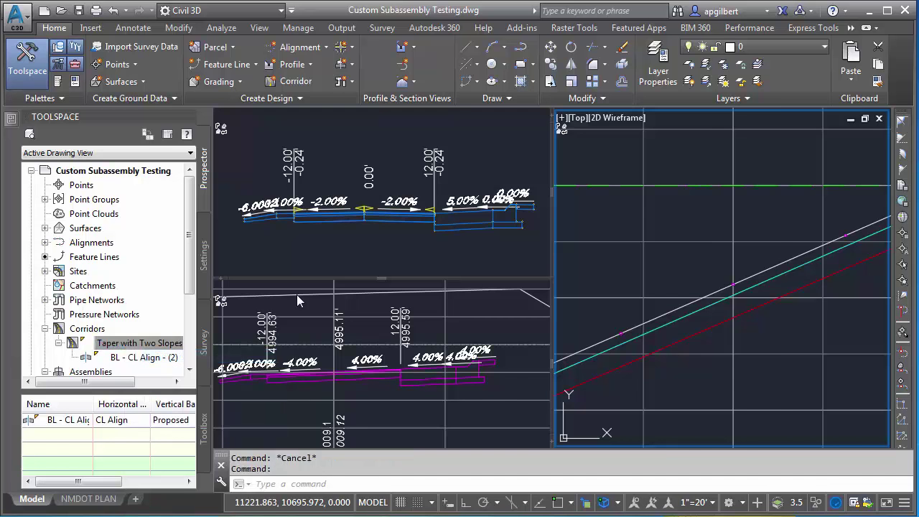
# In Set all Targets, pick the RETW_Super feature line from the profile view as the right Outside Elevation Target.
pyautogui.click(676, 160)
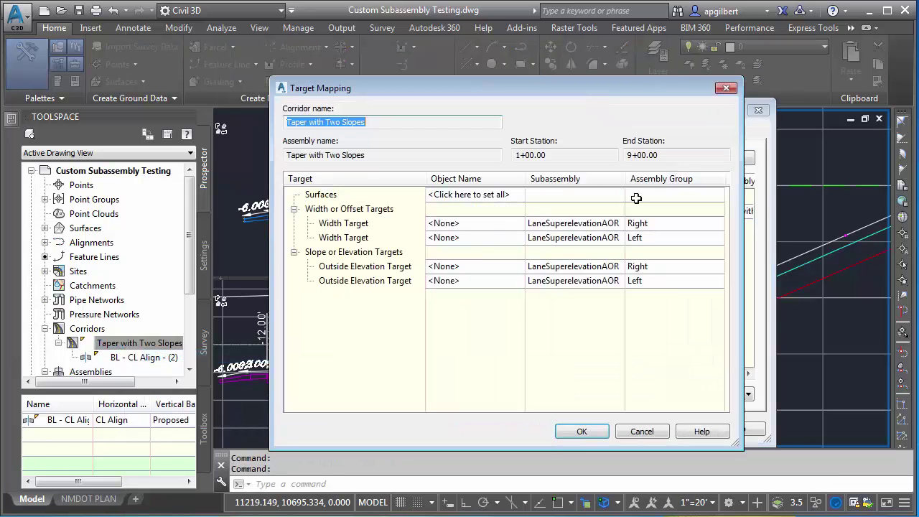
pyautogui.click(403, 270)
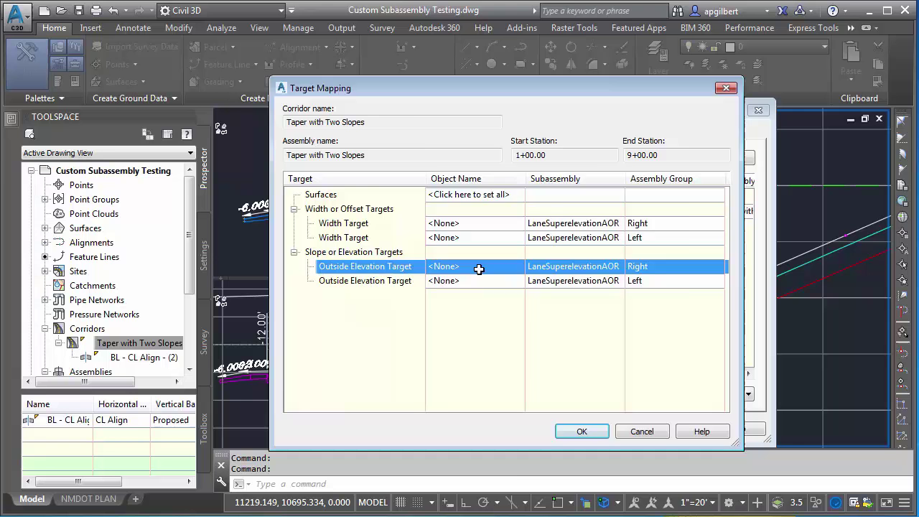
pyautogui.click(479, 268)
pyautogui.click(473, 100)
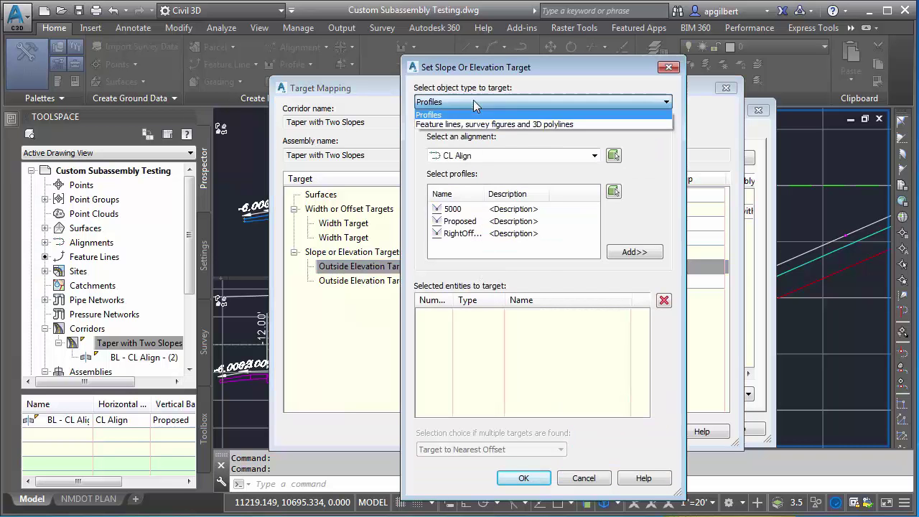
pyautogui.click(509, 124)
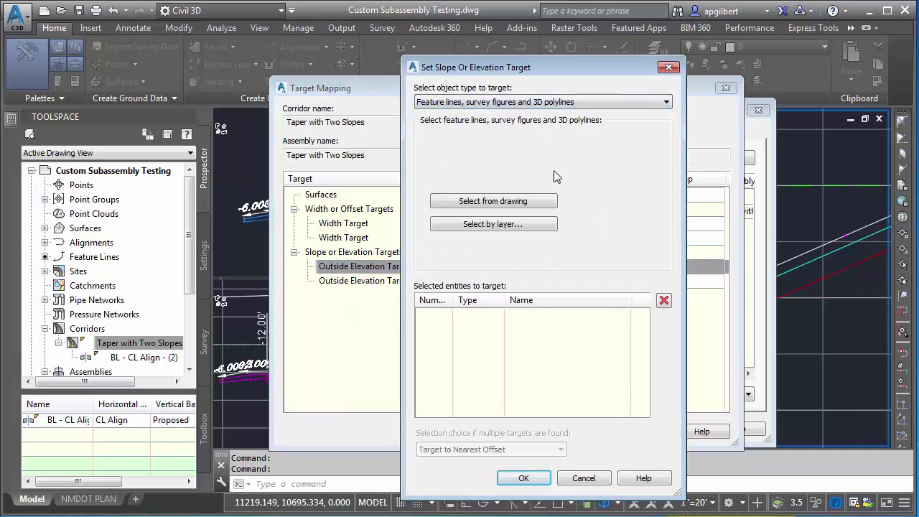
pyautogui.click(503, 204)
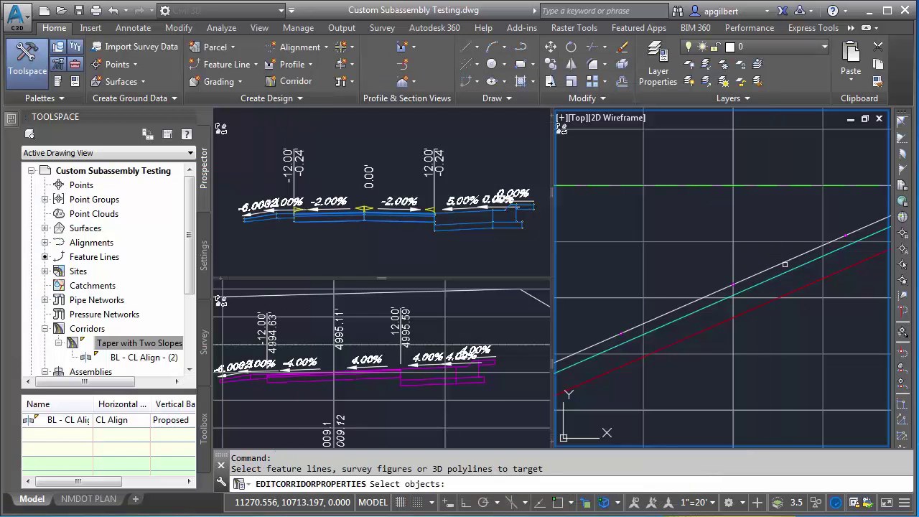
pyautogui.click(783, 263)
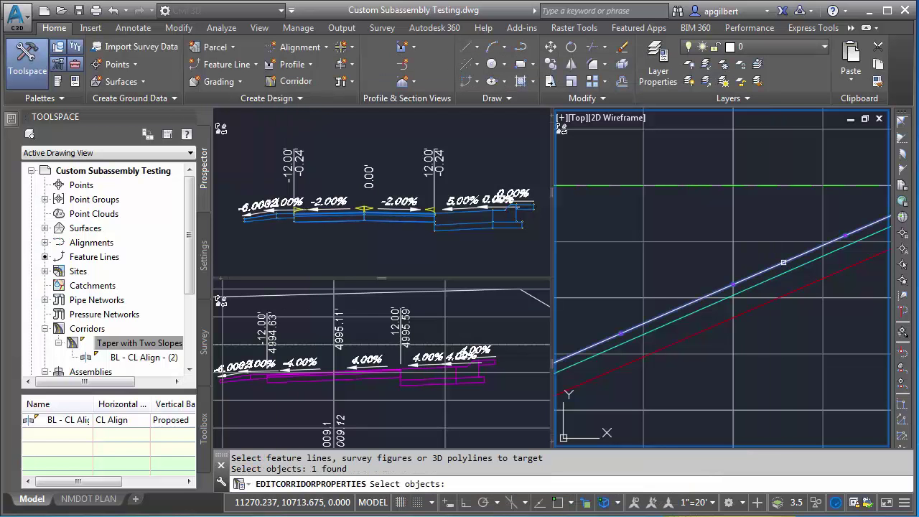
pyautogui.press('Return')
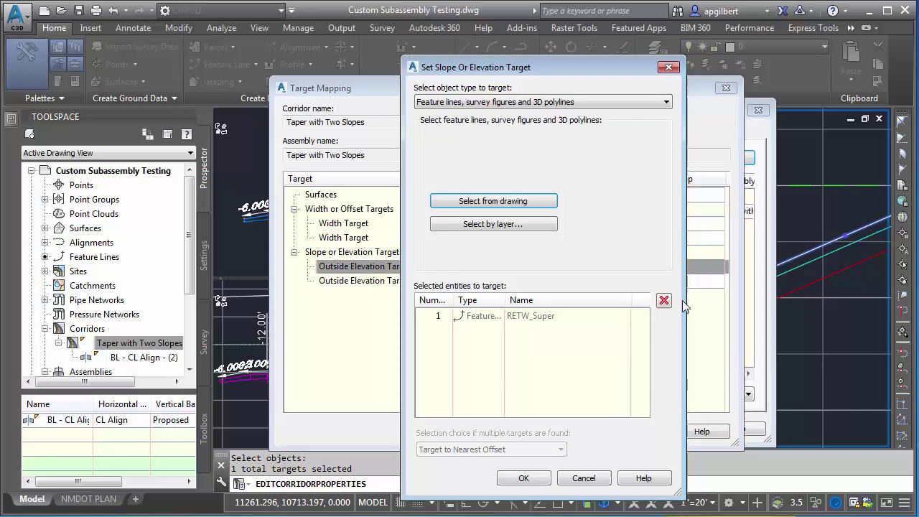
pyautogui.click(542, 480)
pyautogui.click(582, 431)
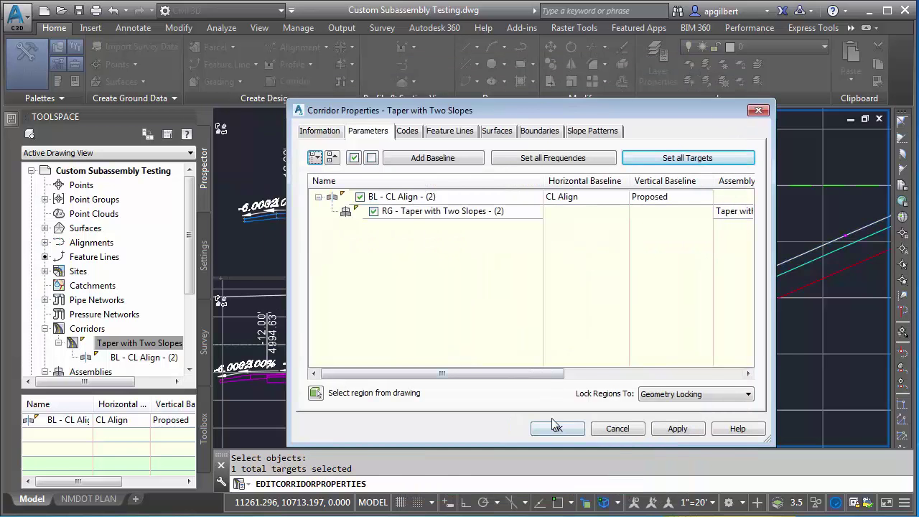
# Apply the corridor properties, rebuild, and raise RETW_Super's middle vertex in the profile view.
pyautogui.click(555, 427)
pyautogui.click(569, 363)
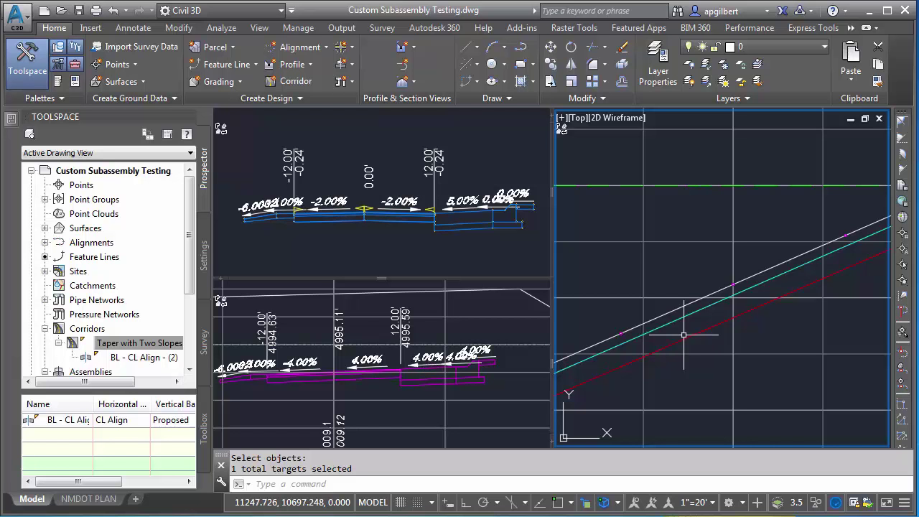
pyautogui.click(723, 288)
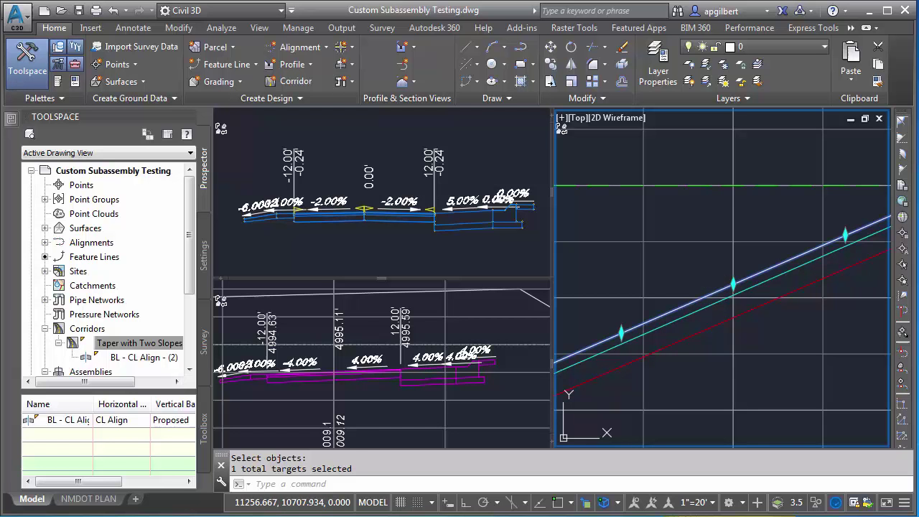
pyautogui.click(734, 284)
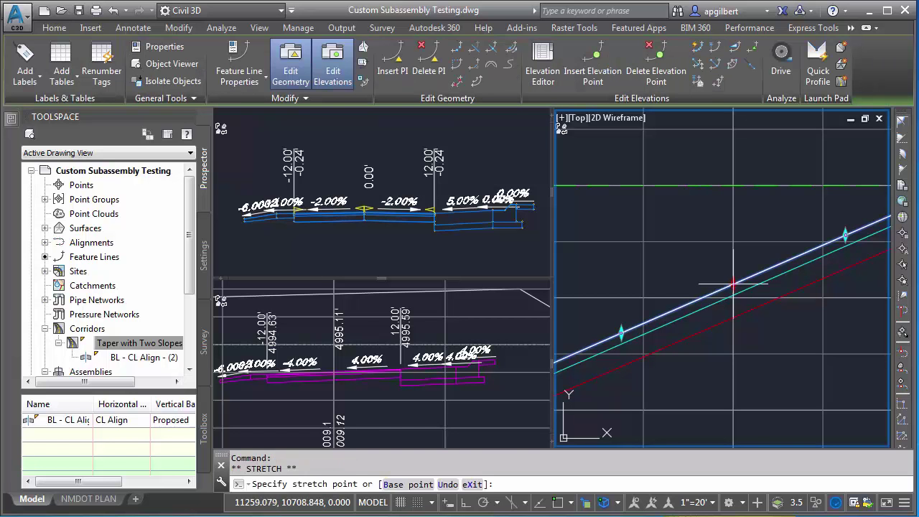
pyautogui.click(734, 247)
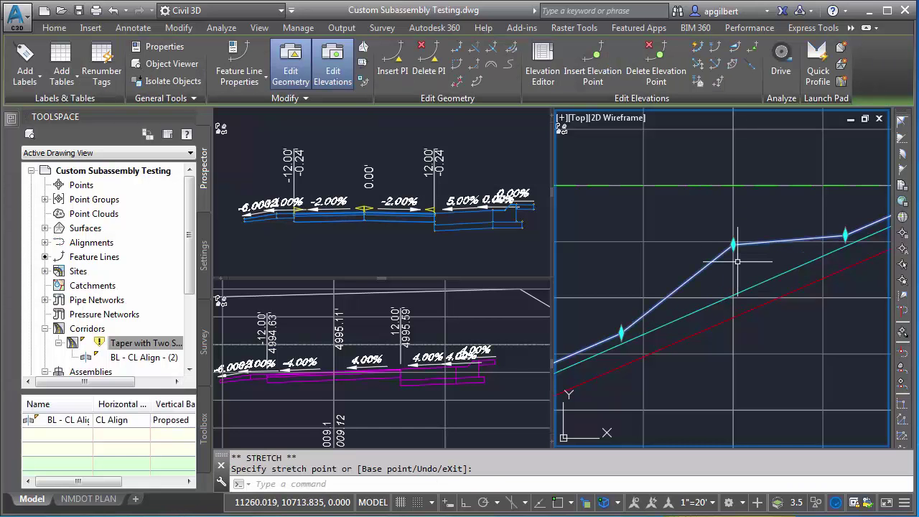
# Set the corridor to Rebuild - Automatic and reposition RETW_Super's middle vertex until the right lane reads 3.27%.
pyautogui.rightClick(159, 345)
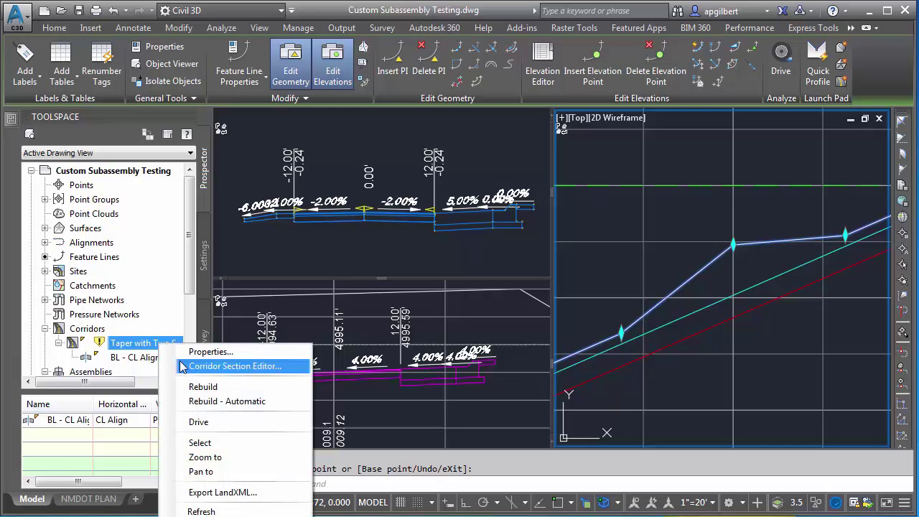
pyautogui.click(228, 402)
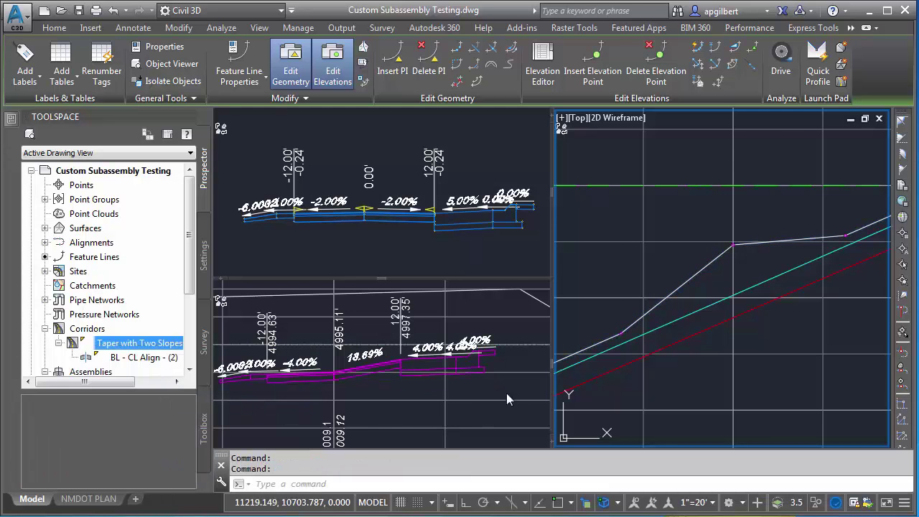
pyautogui.click(703, 265)
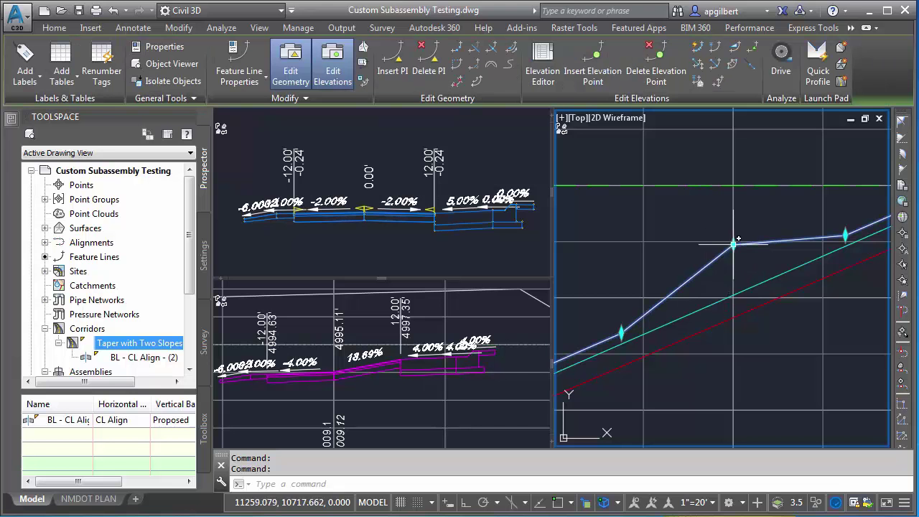
pyautogui.click(733, 248)
pyautogui.click(733, 296)
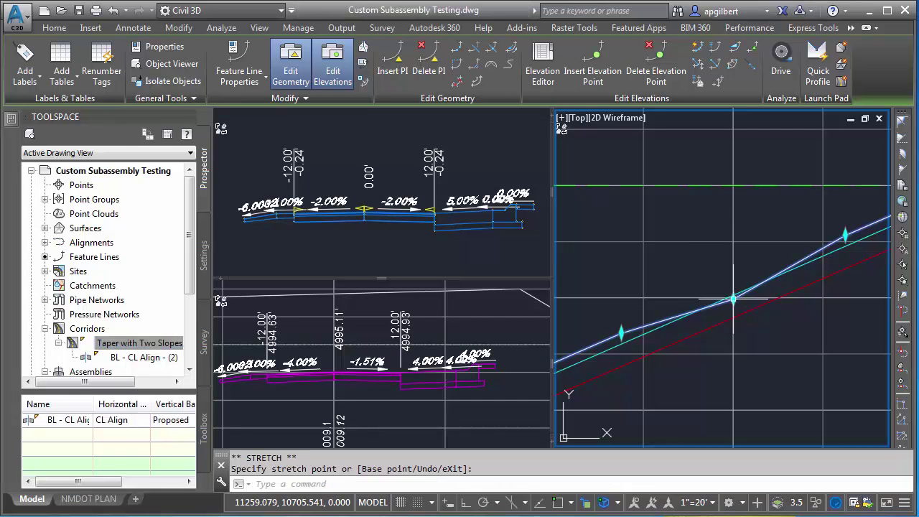
pyautogui.click(733, 287)
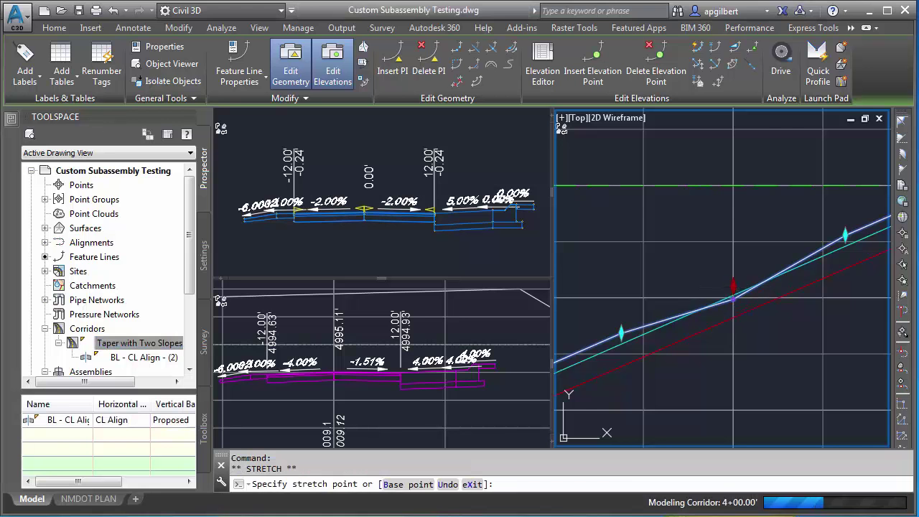
pyautogui.click(734, 287)
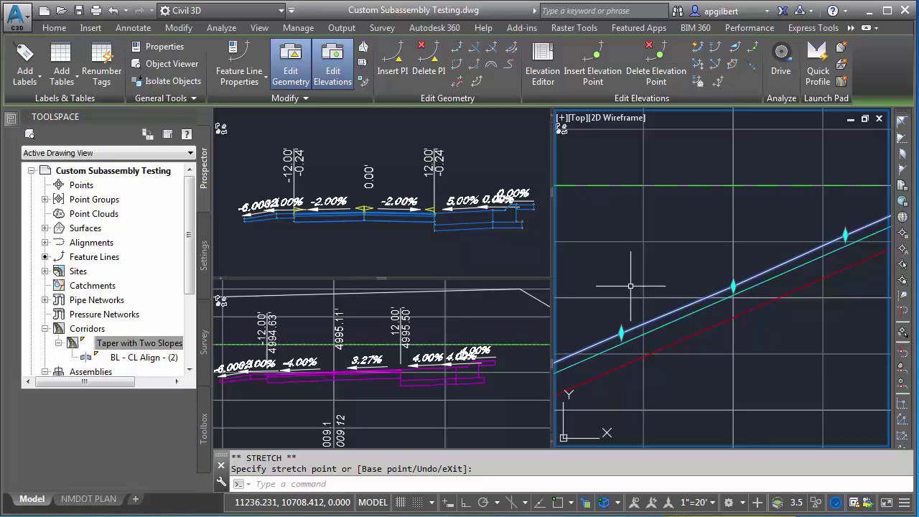
# Select the Taper with Two Slopes corridor in Prospector and dismiss its shortcut menu.
pyautogui.click(165, 344)
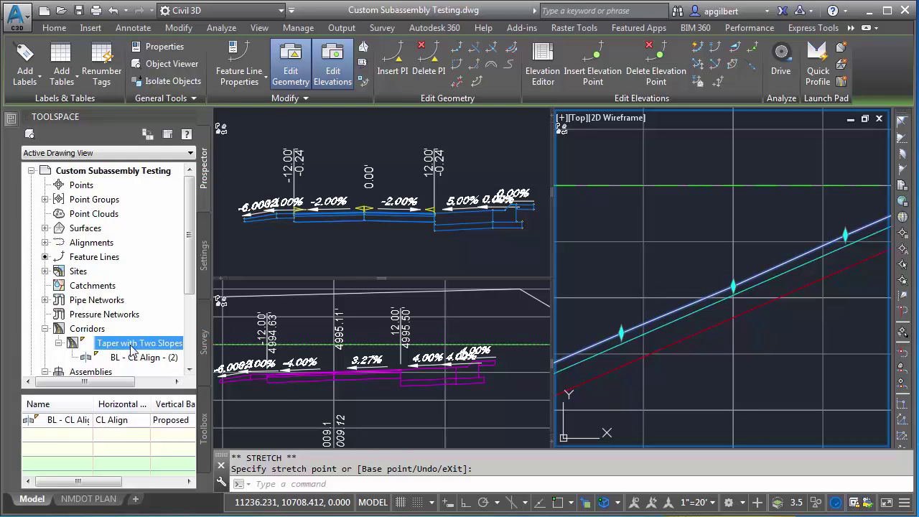
pyautogui.rightClick(131, 350)
pyautogui.click(176, 410)
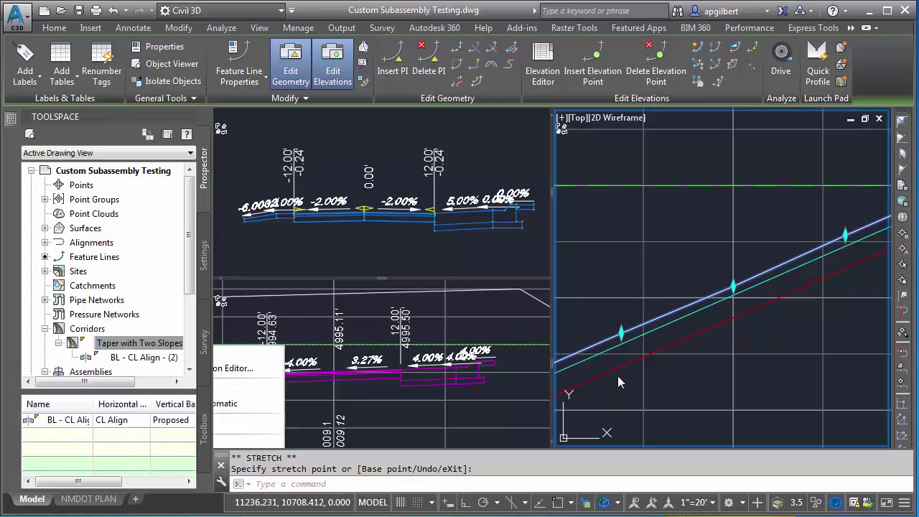
# Clear the feature line selection and open the corridor's right Outside Elevation Target in Set all Targets.
pyautogui.click(618, 383)
pyautogui.press('Escape')
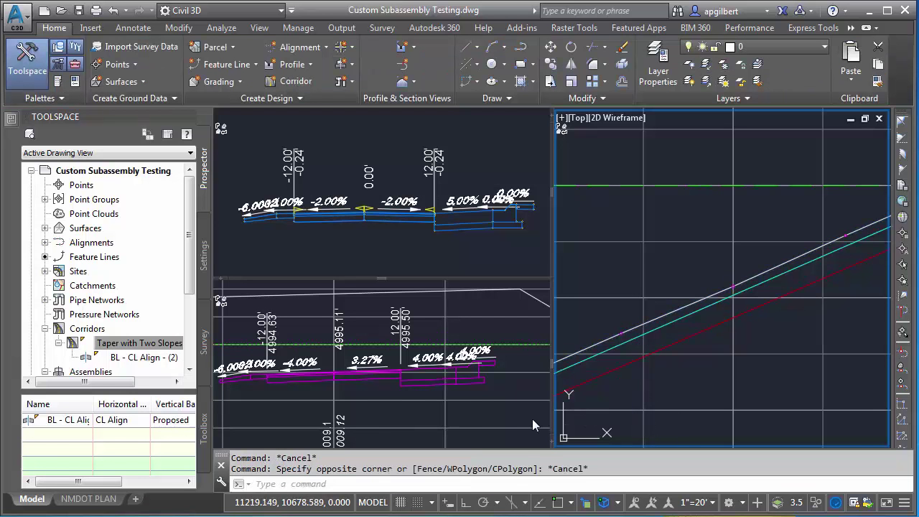
pyautogui.rightClick(124, 352)
pyautogui.click(151, 358)
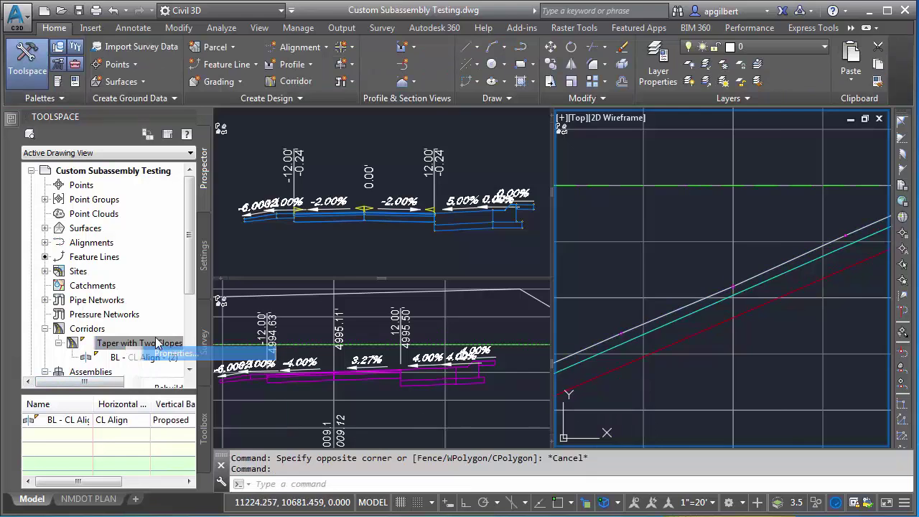
pyautogui.click(675, 158)
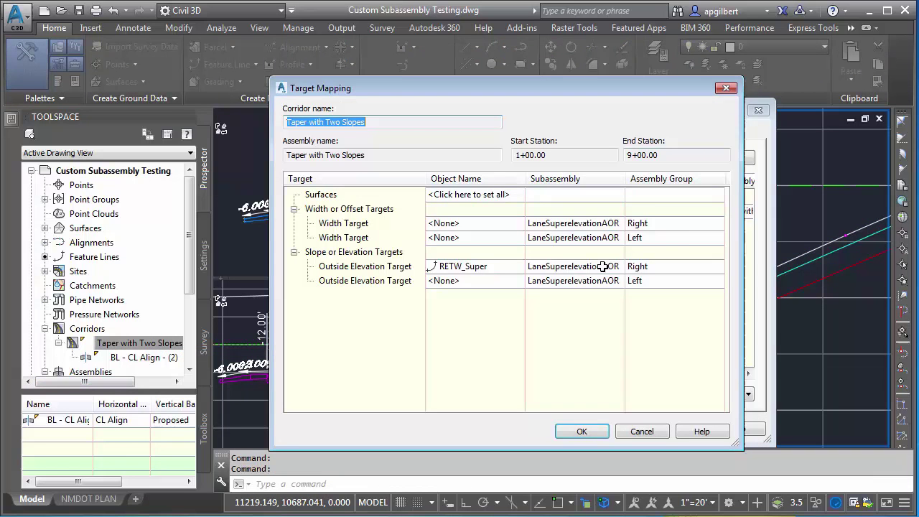
pyautogui.click(476, 268)
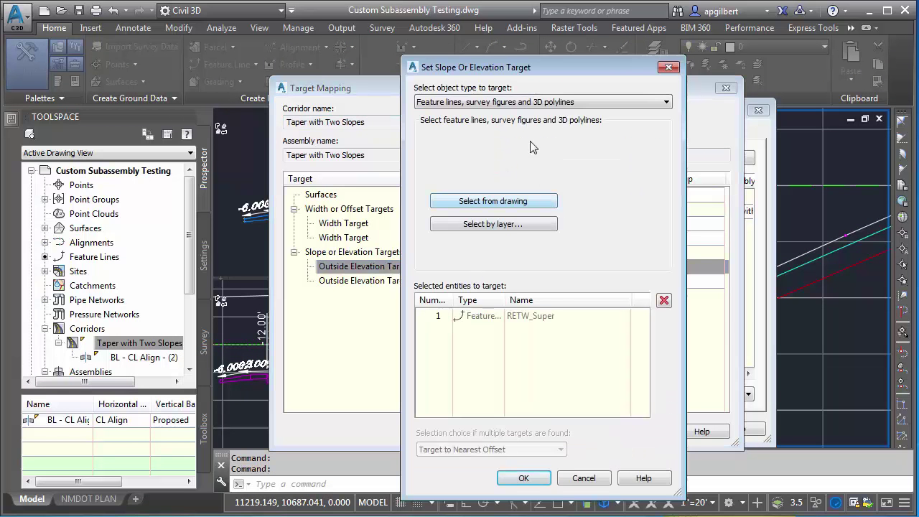
# Add the CL Align-RightOffProf profile as a second right elevation target alongside RETW_Super.
pyautogui.click(518, 102)
pyautogui.click(493, 111)
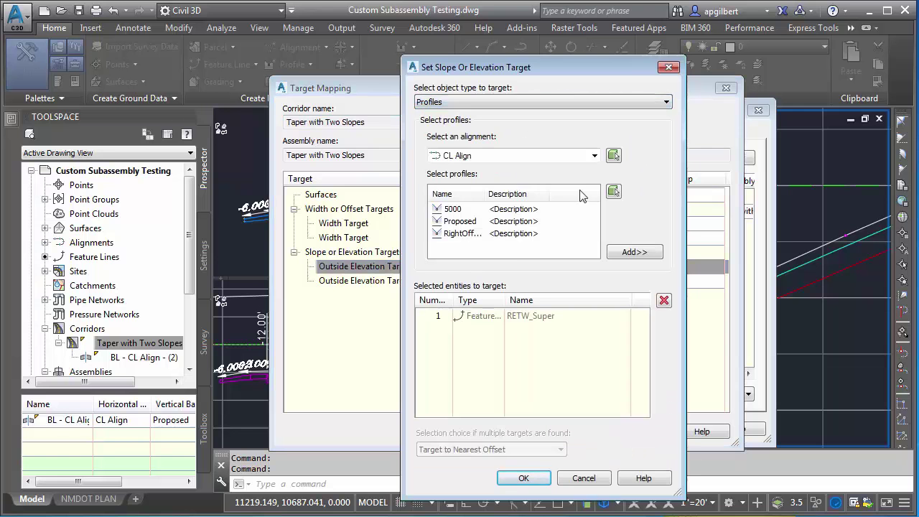
pyautogui.click(456, 236)
pyautogui.click(634, 253)
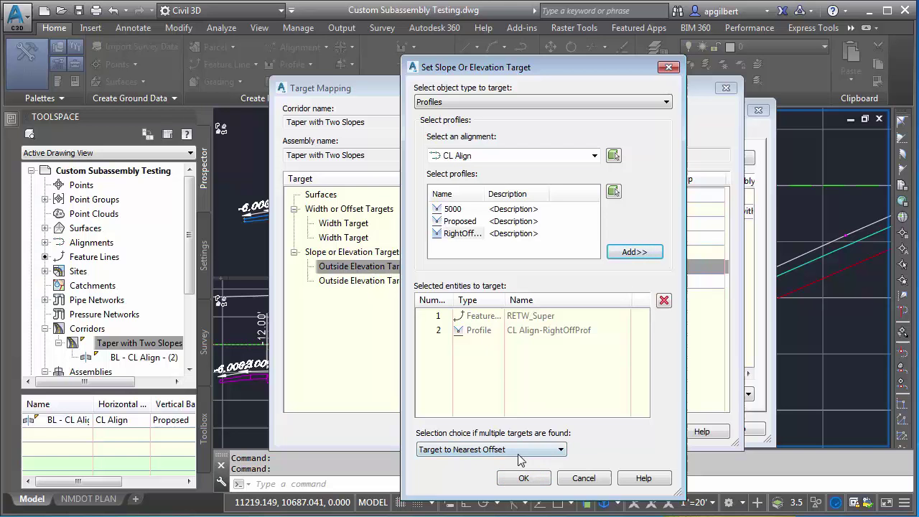
# Keep Target to Nearest Offset and confirm all dialogs, rebuilding the corridor to -8.33%.
pyautogui.click(475, 451)
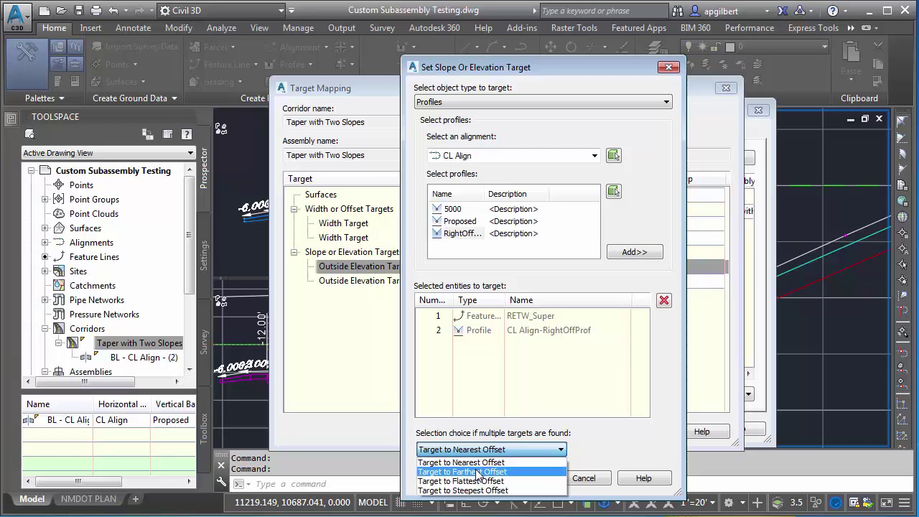
pyautogui.click(478, 462)
pyautogui.click(536, 483)
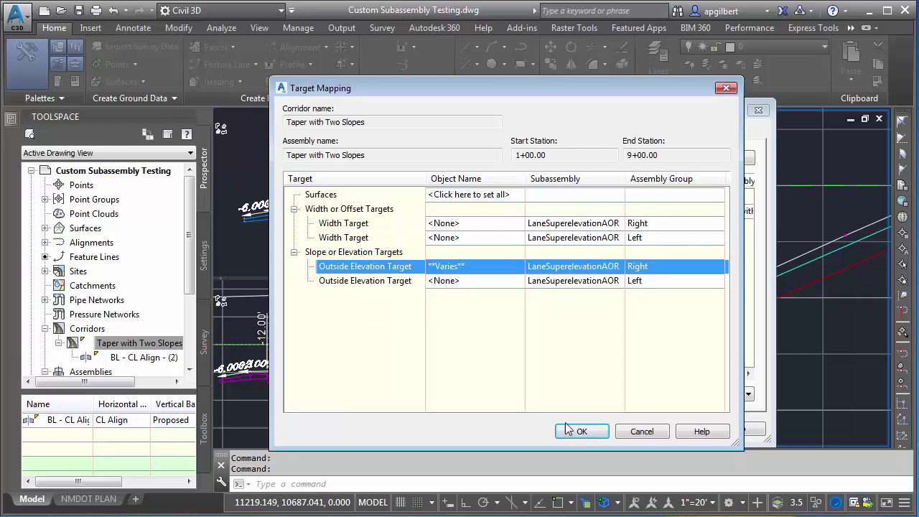
pyautogui.click(571, 431)
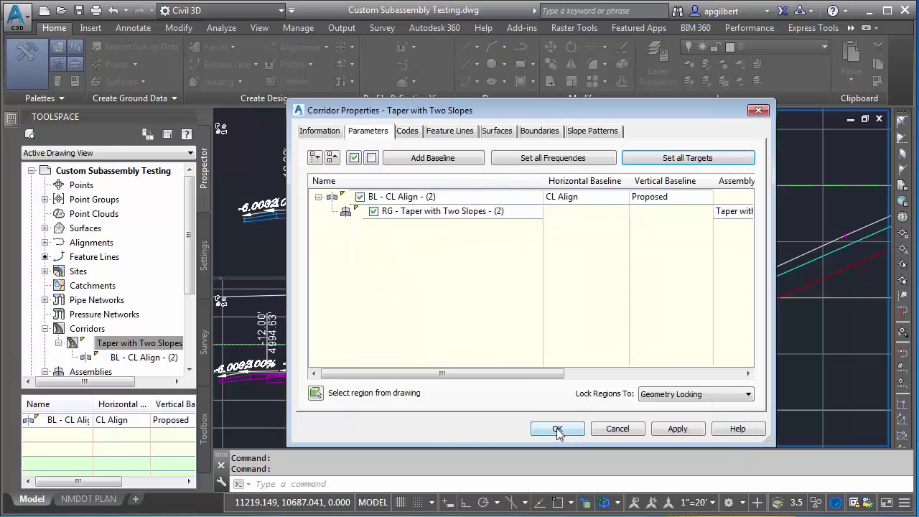
pyautogui.click(558, 429)
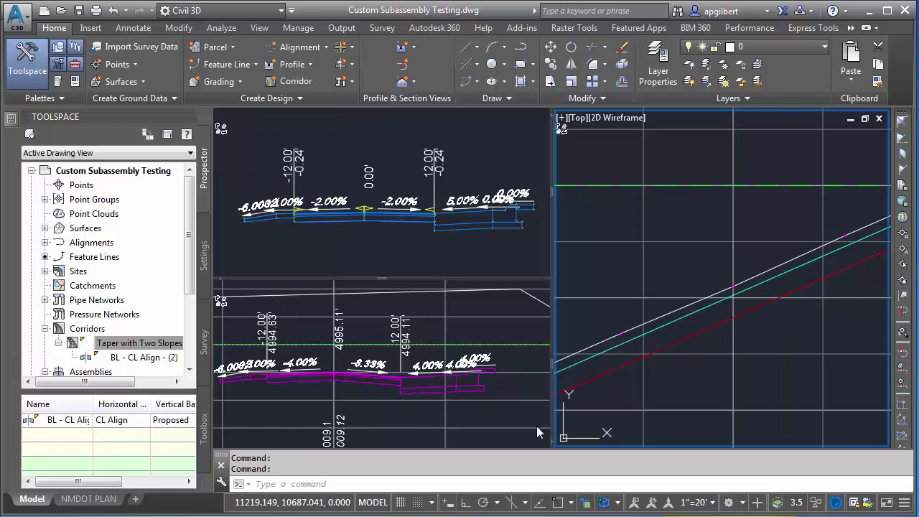
# Change the right Outside Elevation Target to Target to Farthest Offset and rebuild, bringing the lane back to 3.27%.
pyautogui.click(376, 390)
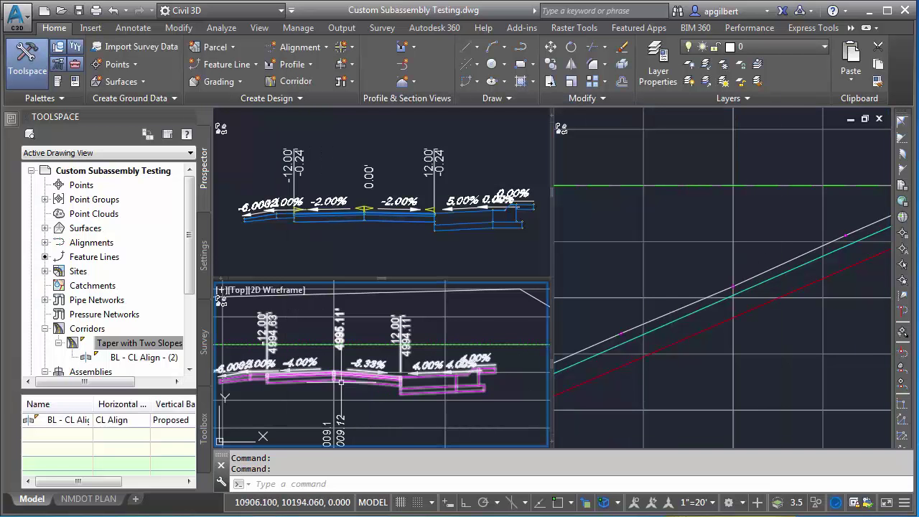
pyautogui.scroll(2, 352, 384)
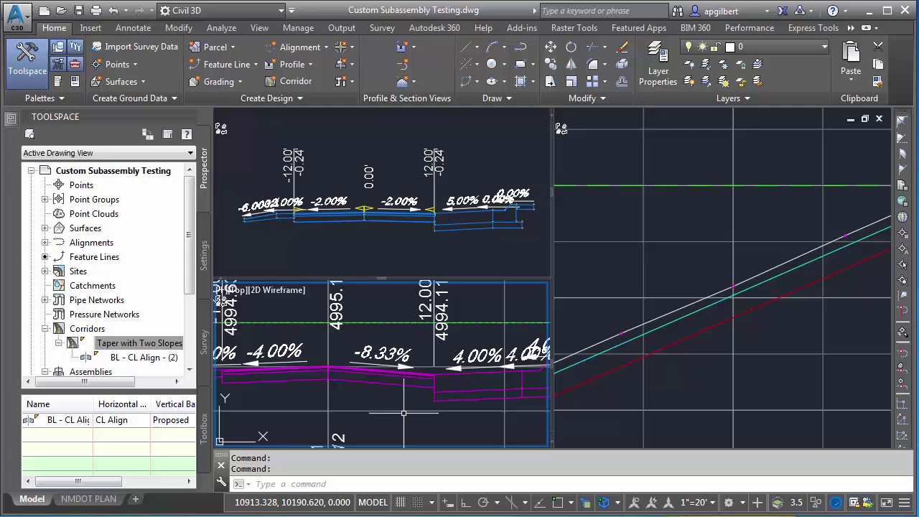
pyautogui.rightClick(135, 344)
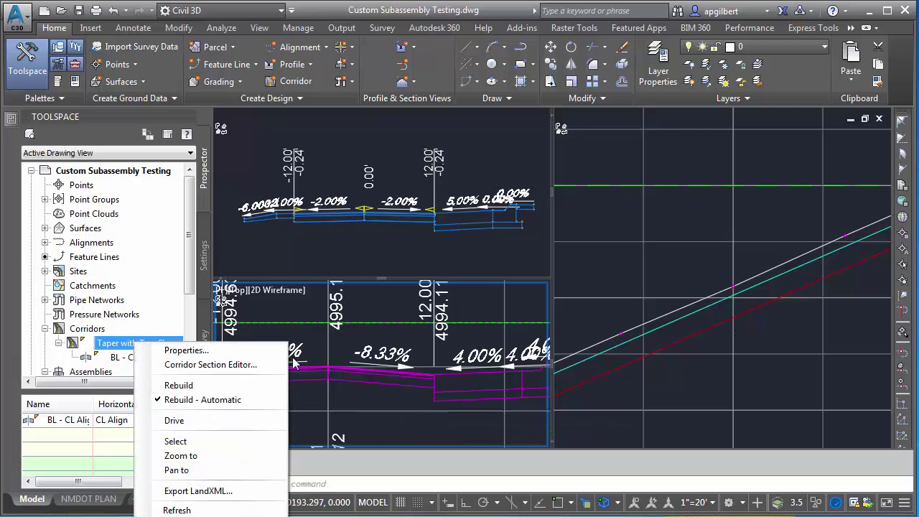
pyautogui.click(191, 353)
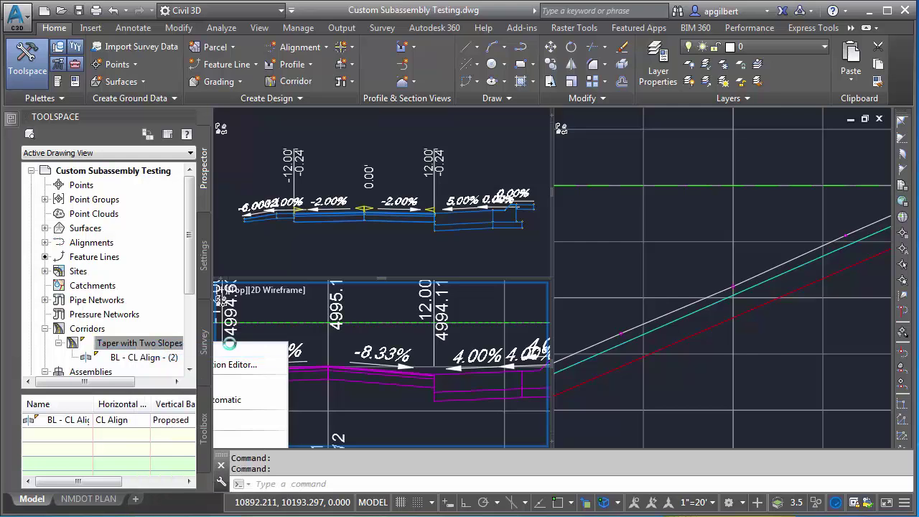
pyautogui.click(655, 159)
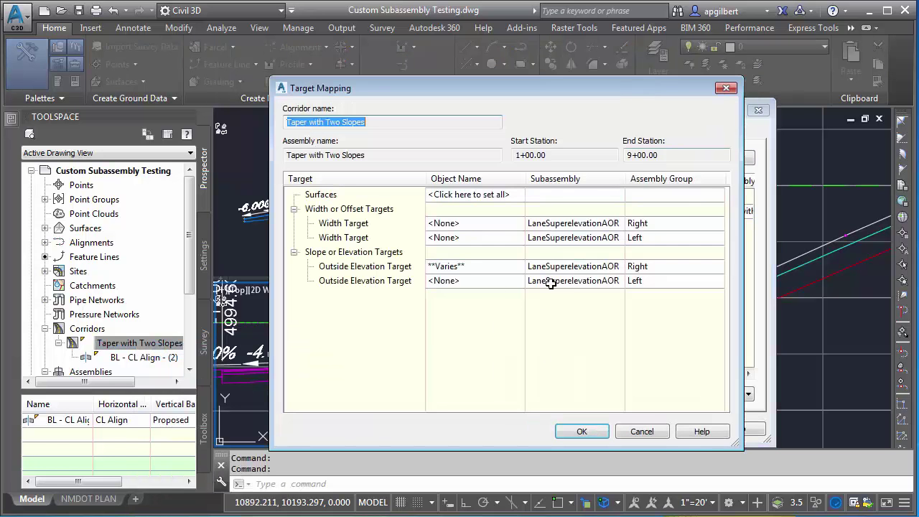
pyautogui.click(493, 268)
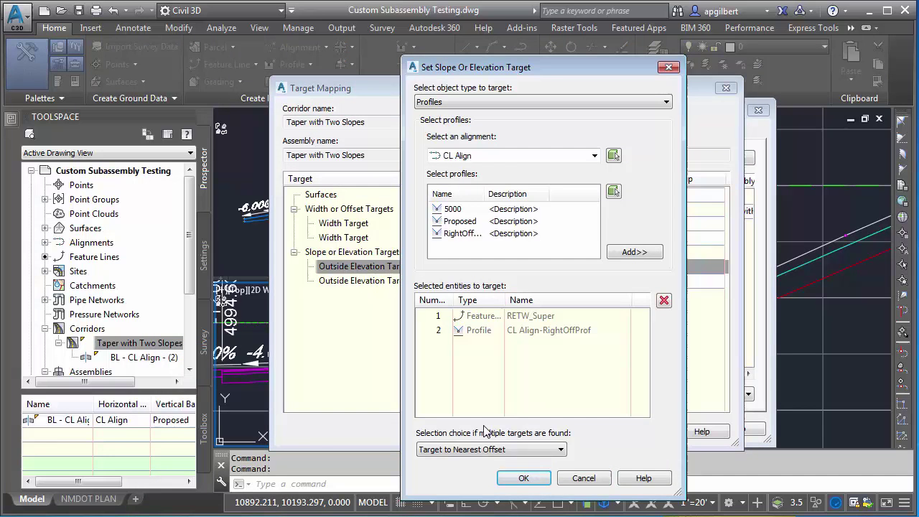
pyautogui.click(488, 450)
pyautogui.click(492, 471)
pyautogui.click(525, 480)
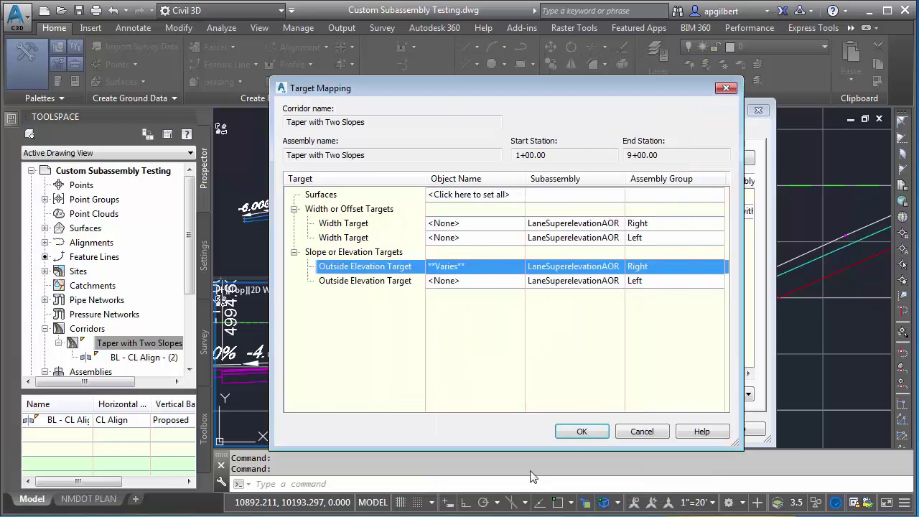
pyautogui.click(562, 431)
pyautogui.click(559, 429)
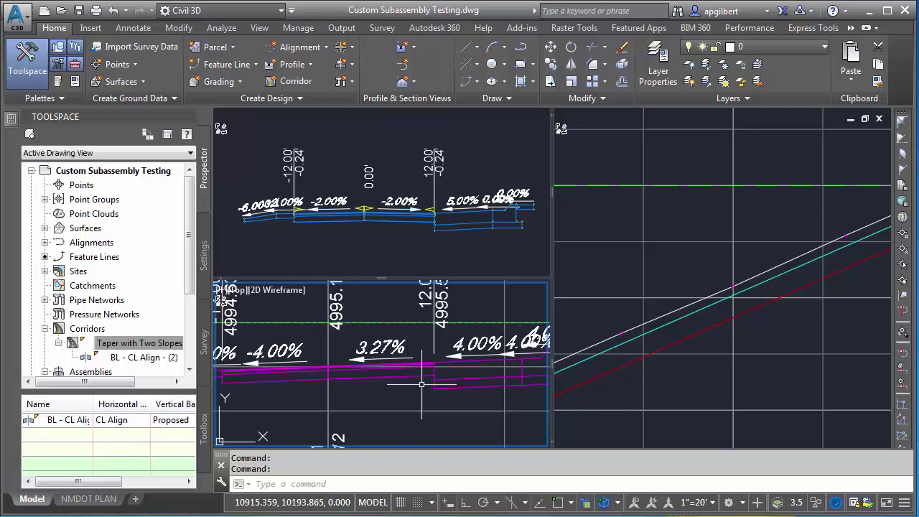
# Drag RETW_Super's middle vertex lower in the right viewport so the lane slope becomes -2.57%.
pyautogui.click(718, 284)
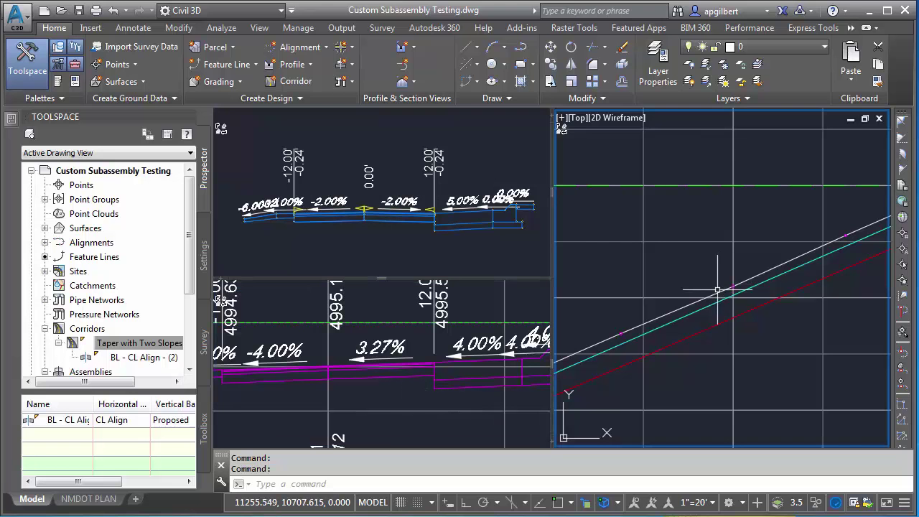
pyautogui.click(720, 290)
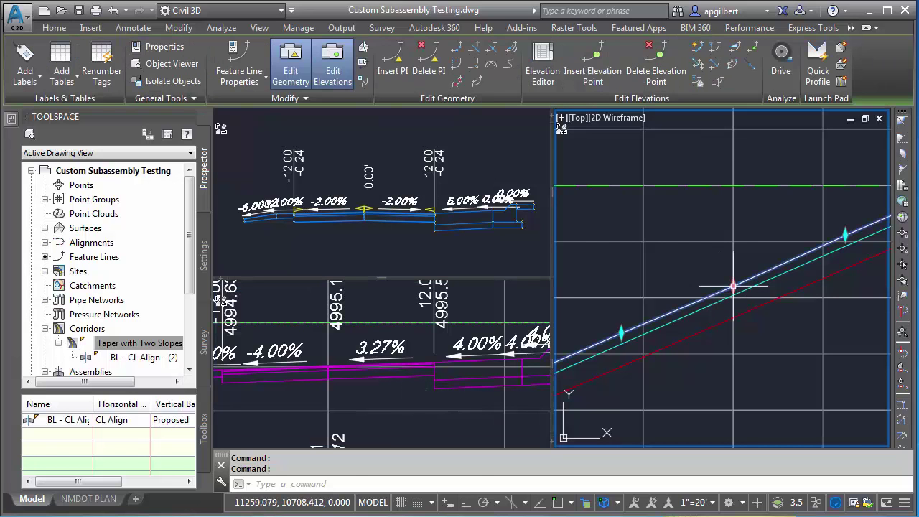
pyautogui.click(733, 287)
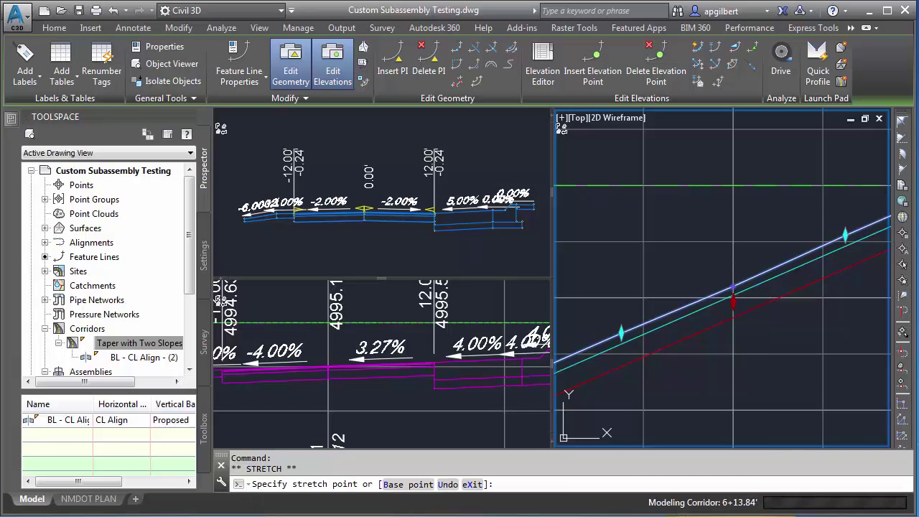
pyautogui.click(733, 302)
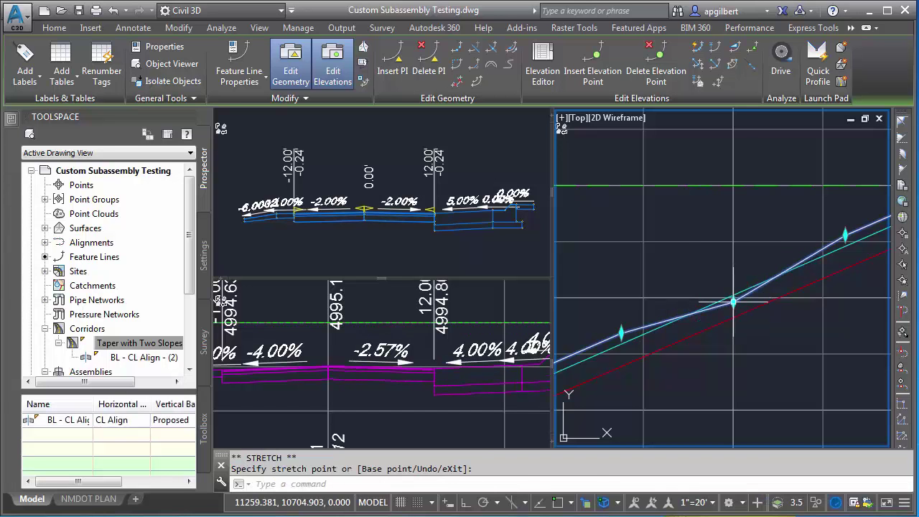